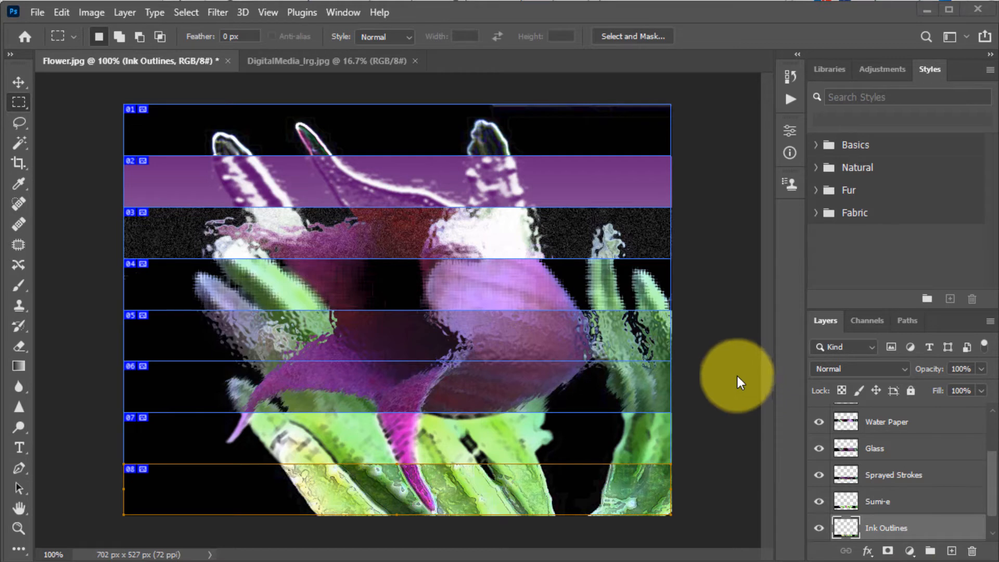
# Step: Switch to the DigitalMedia_lrg.jpg document and pick the Slice Select tool from the extra tools
pyautogui.click(321, 63)
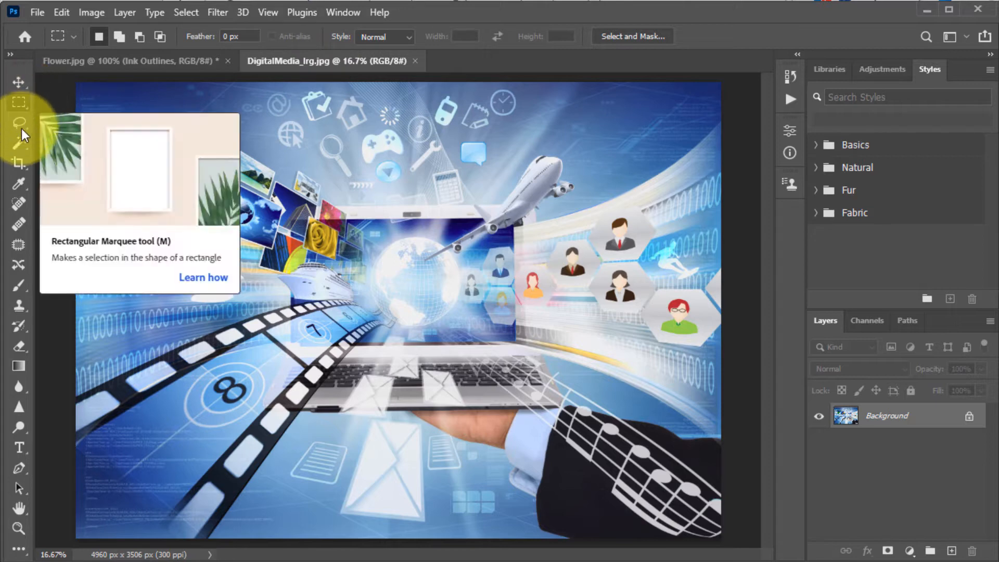
pyautogui.click(17, 164)
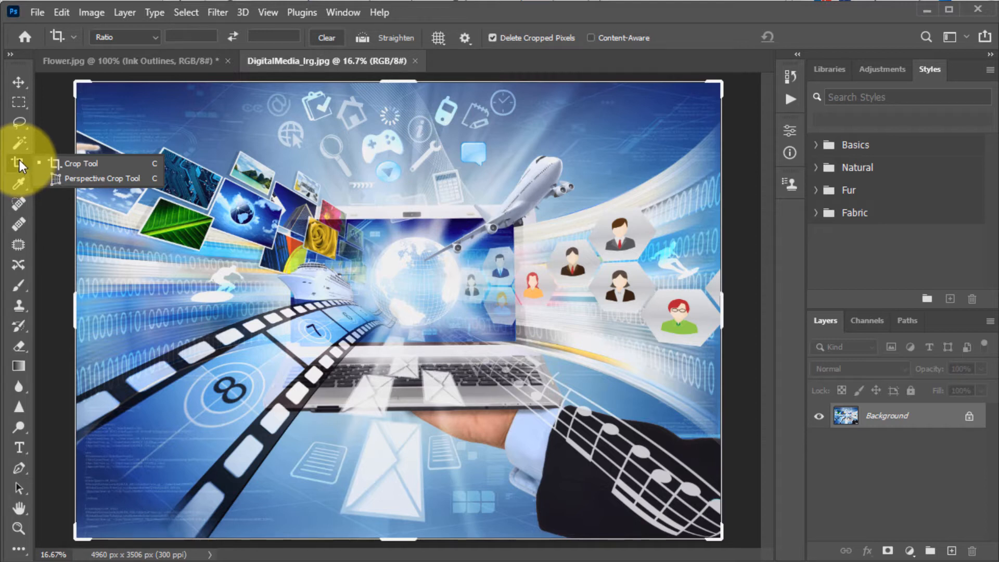
pyautogui.click(20, 550)
pyautogui.click(22, 550)
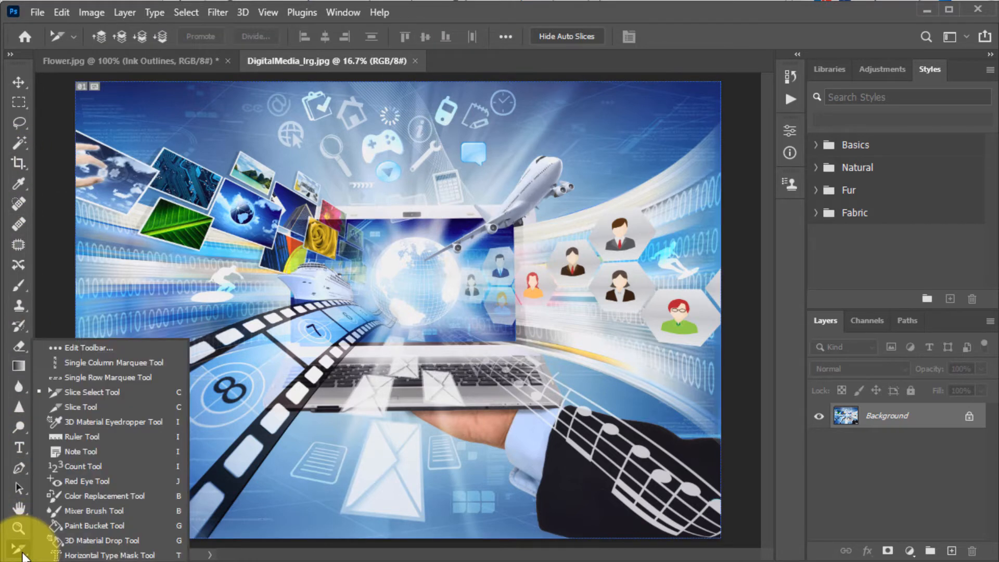
pyautogui.click(19, 489)
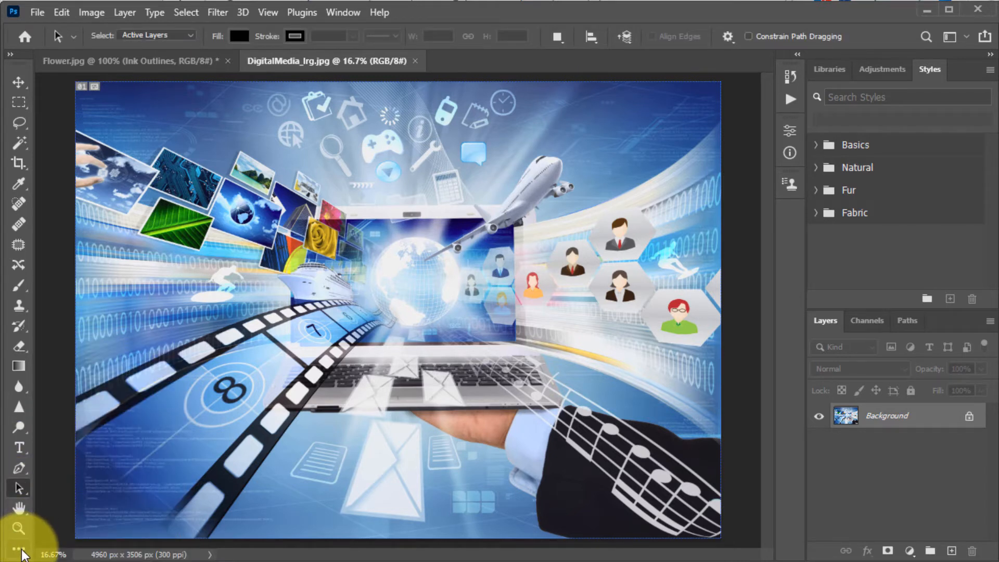
pyautogui.click(22, 551)
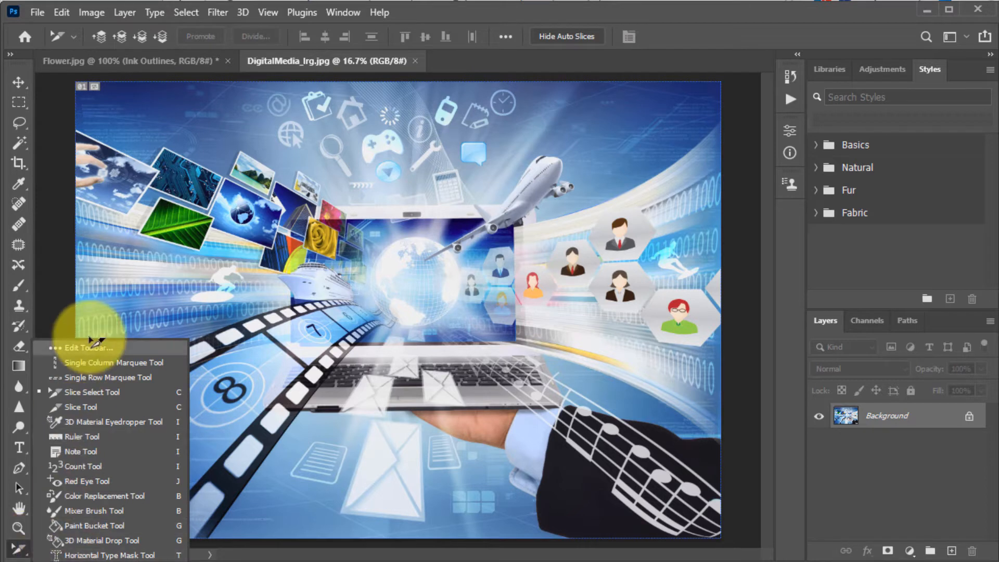
pyautogui.click(104, 408)
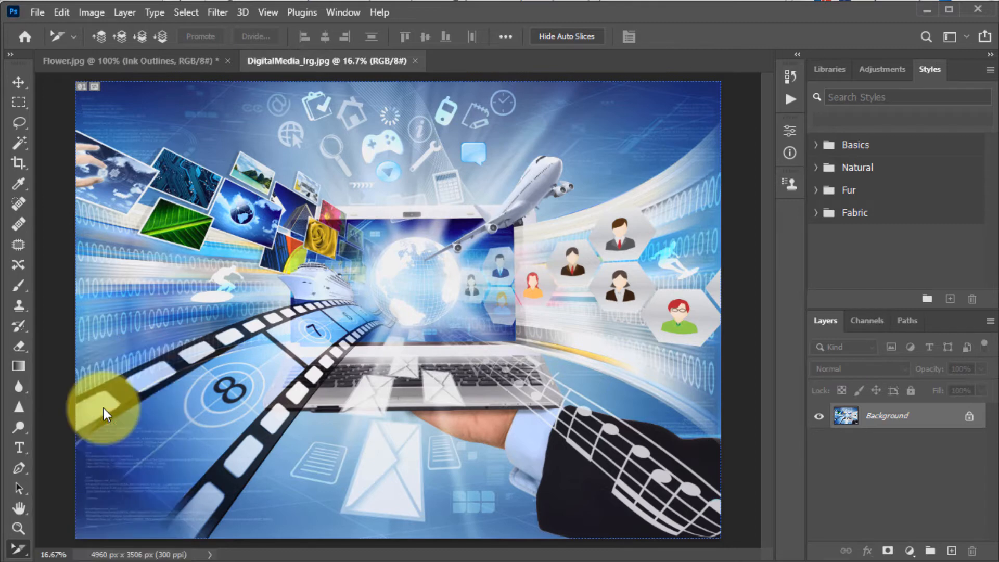
# Step: Divide the image slice into 1 slice down and 8 slices across, evenly spaced
pyautogui.rightClick(340, 267)
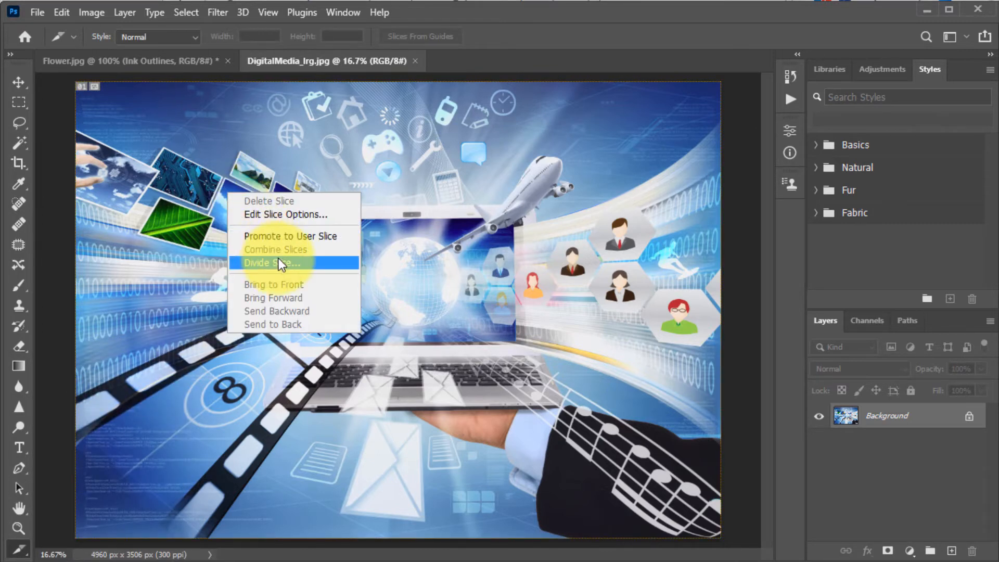
pyautogui.click(279, 261)
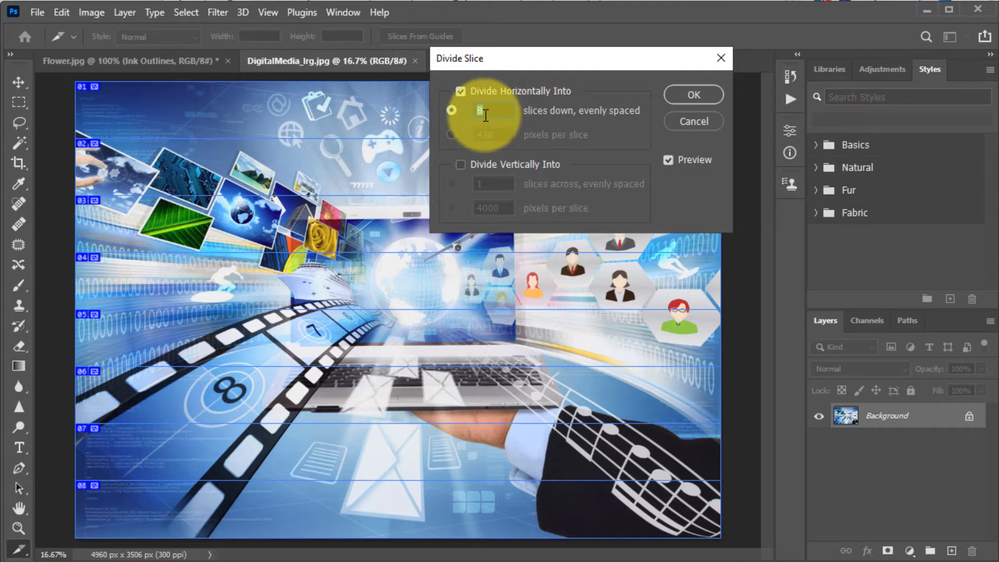
pyautogui.write('1')
pyautogui.click(461, 164)
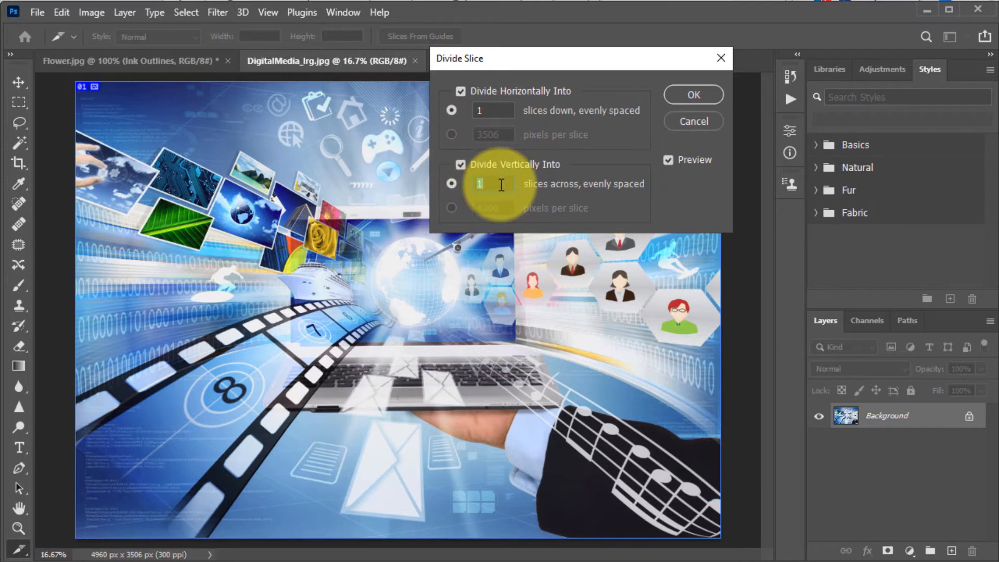
pyautogui.write('8')
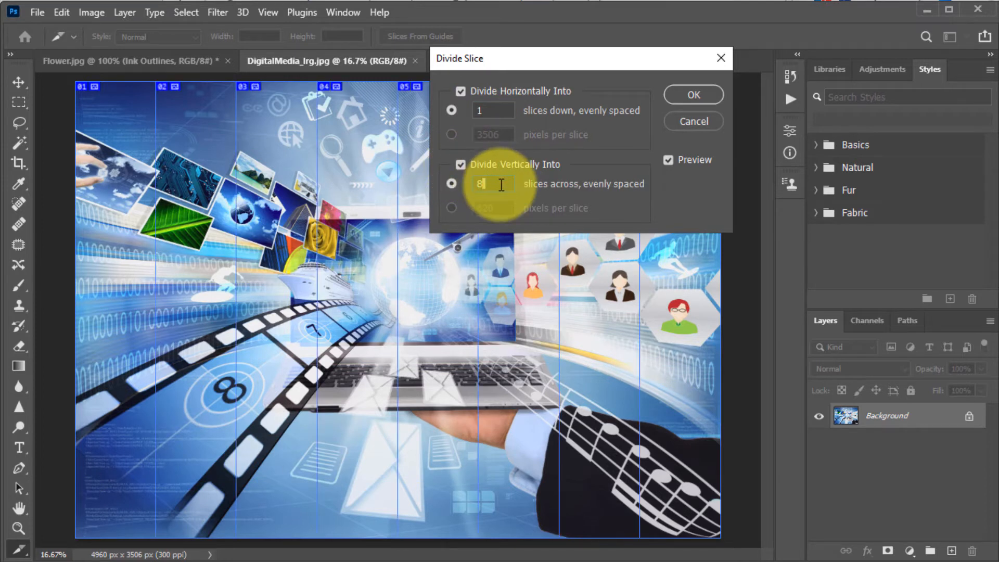
pyautogui.click(685, 98)
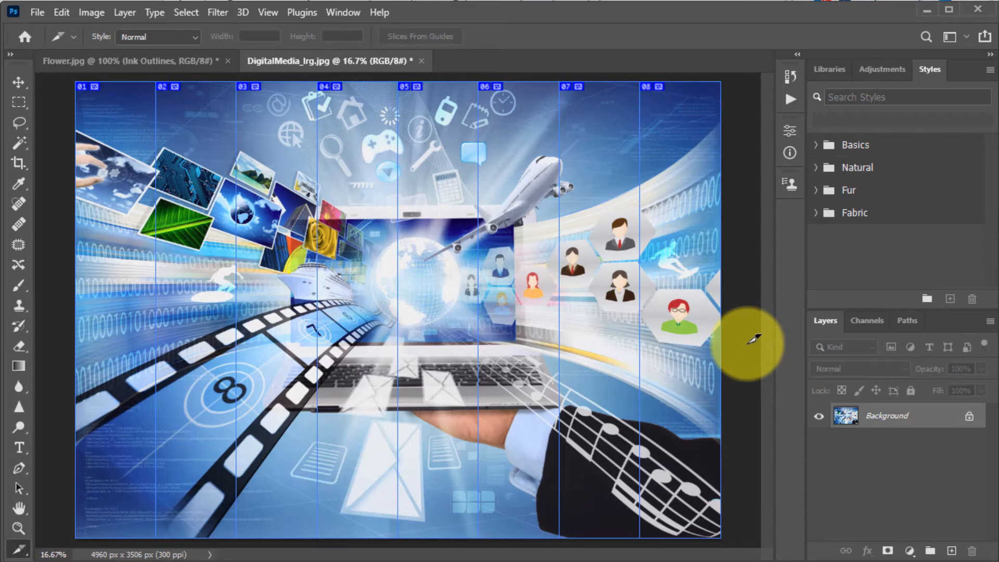
# Step: Select slice 01, draw a marquee over that first column and copy it to a new layer
pyautogui.click(21, 553)
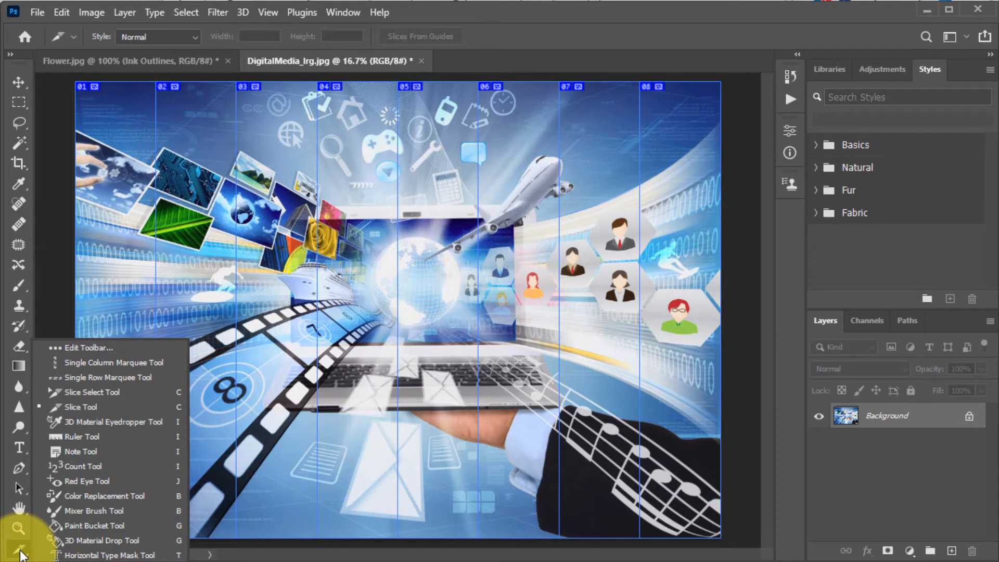
pyautogui.click(132, 392)
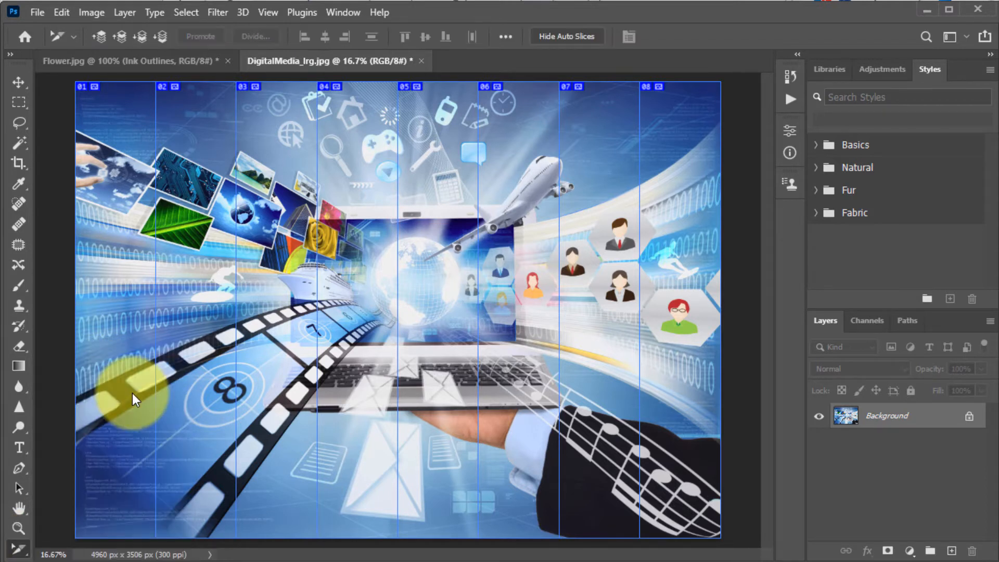
pyautogui.click(115, 170)
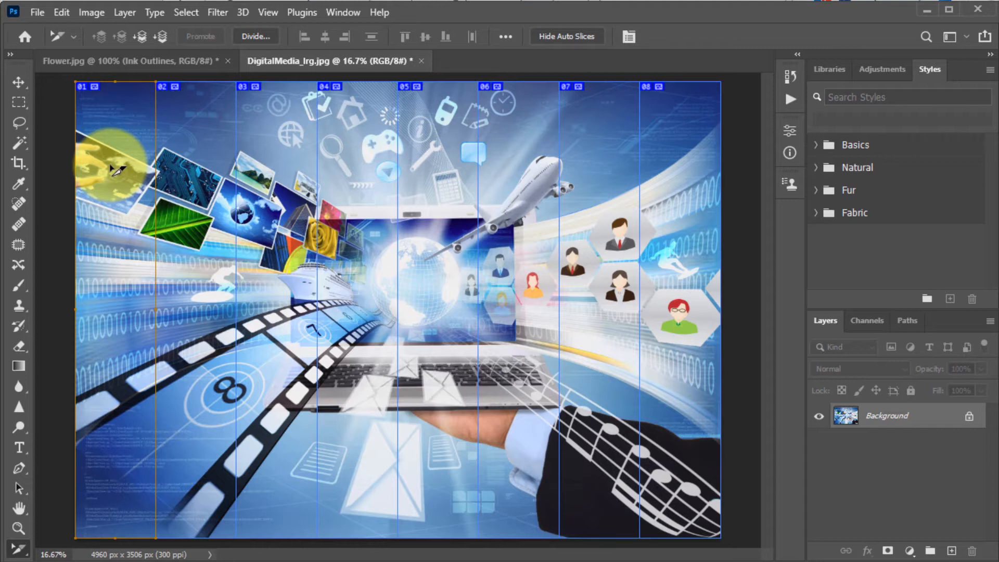
pyautogui.click(14, 102)
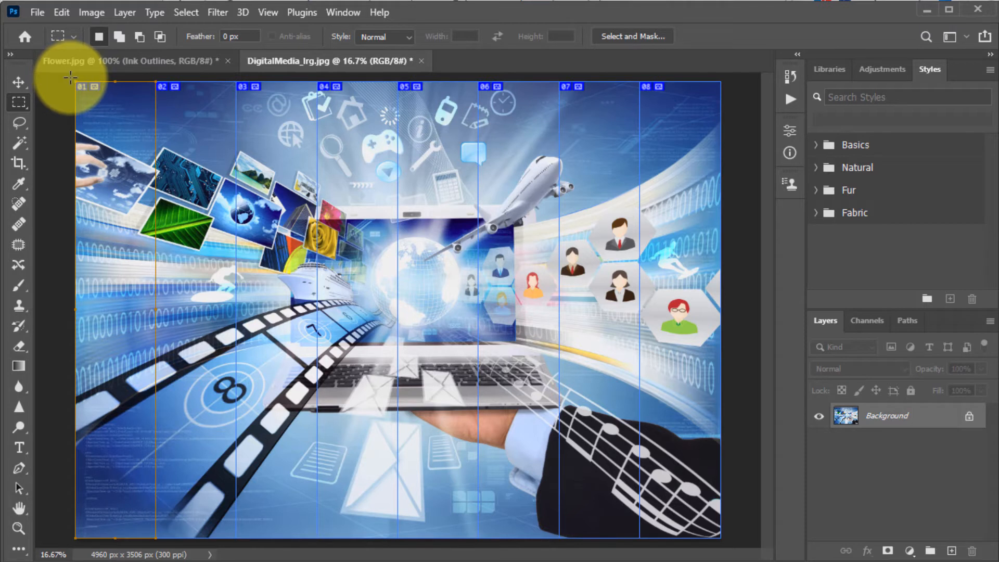
pyautogui.moveTo(70, 77); pyautogui.dragTo(156, 545)
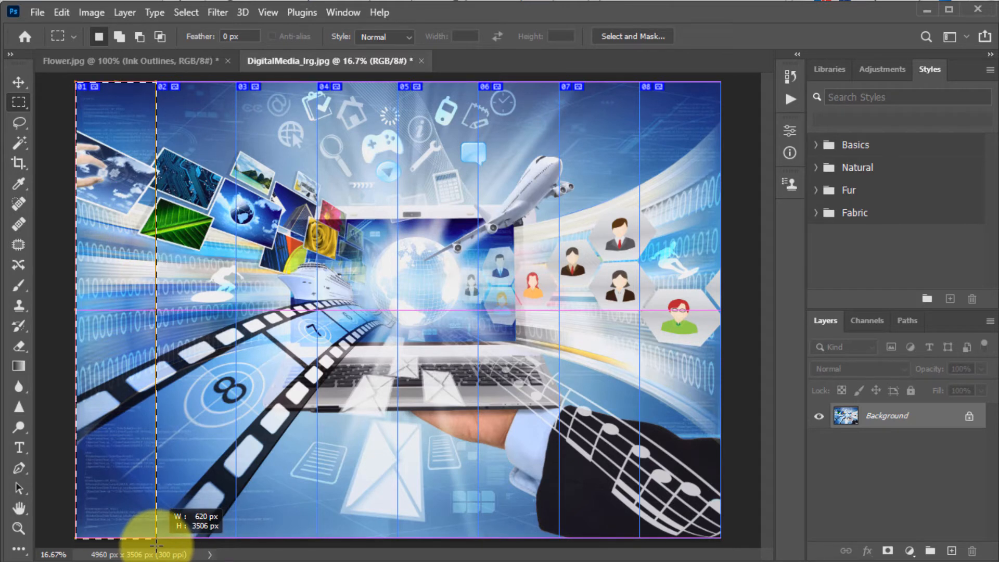
pyautogui.moveTo(156, 545)
pyautogui.mouseDown()
pyautogui.moveTo(217, 545)
pyautogui.moveTo(157, 545)
pyautogui.mouseUp()
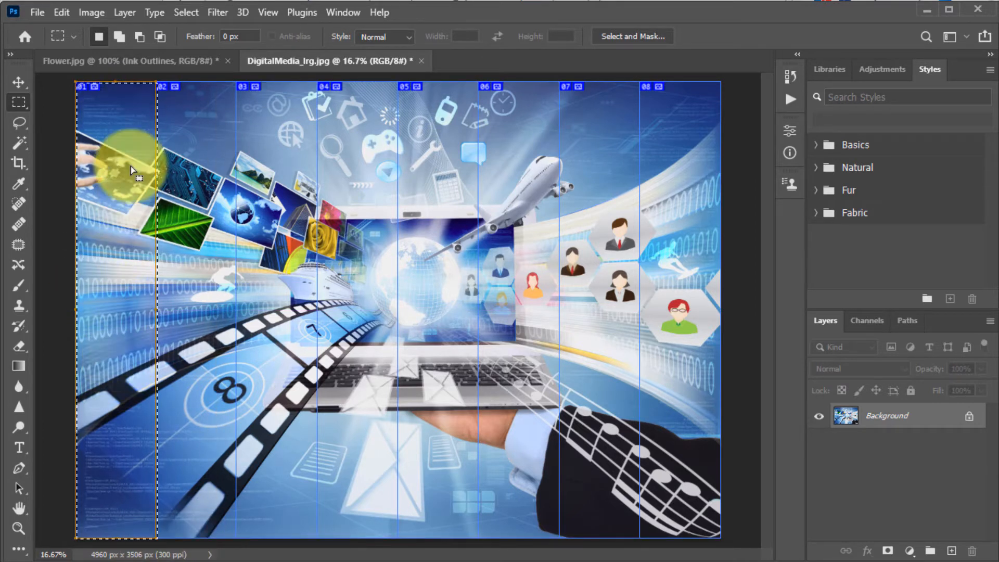
pyautogui.rightClick(124, 299)
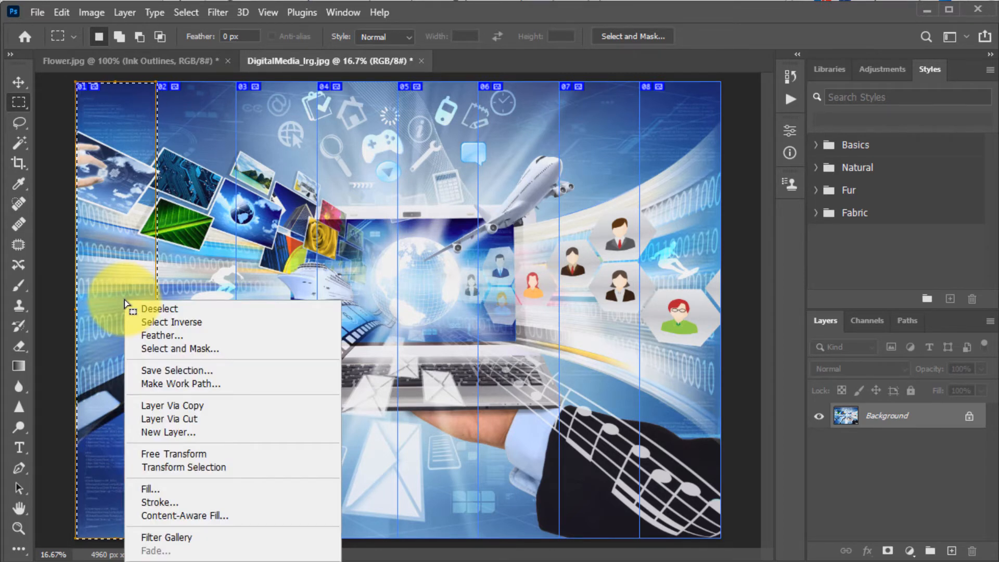
pyautogui.click(183, 405)
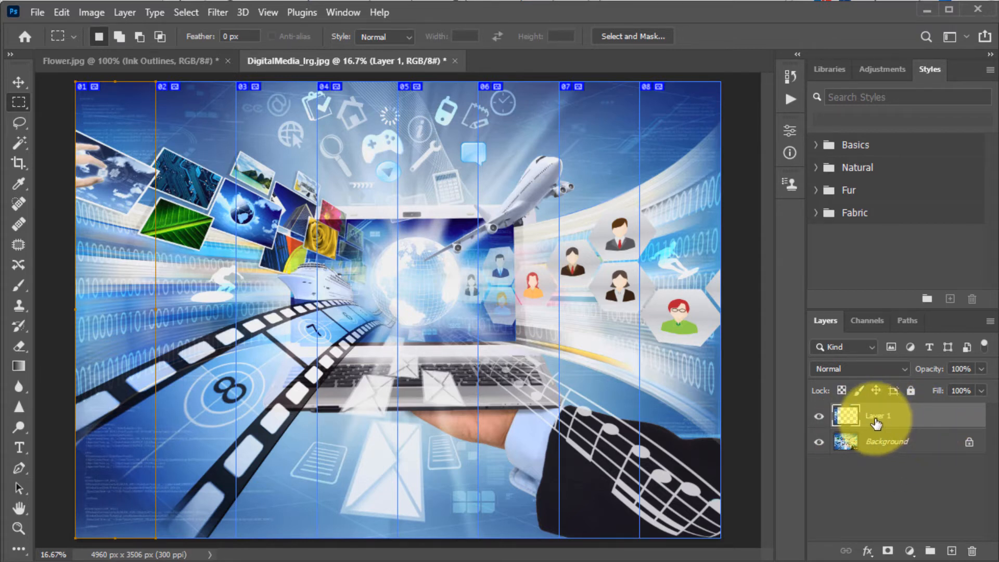
# Step: Apply the Artistic Colored Pencil filter from the Filter Gallery to the new layer
pyautogui.click(879, 442)
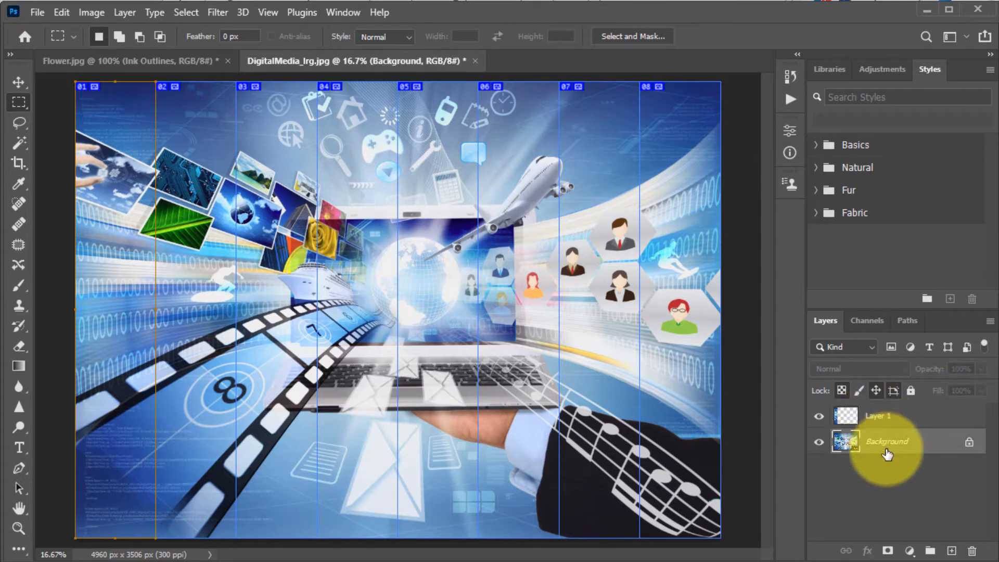
pyautogui.click(892, 424)
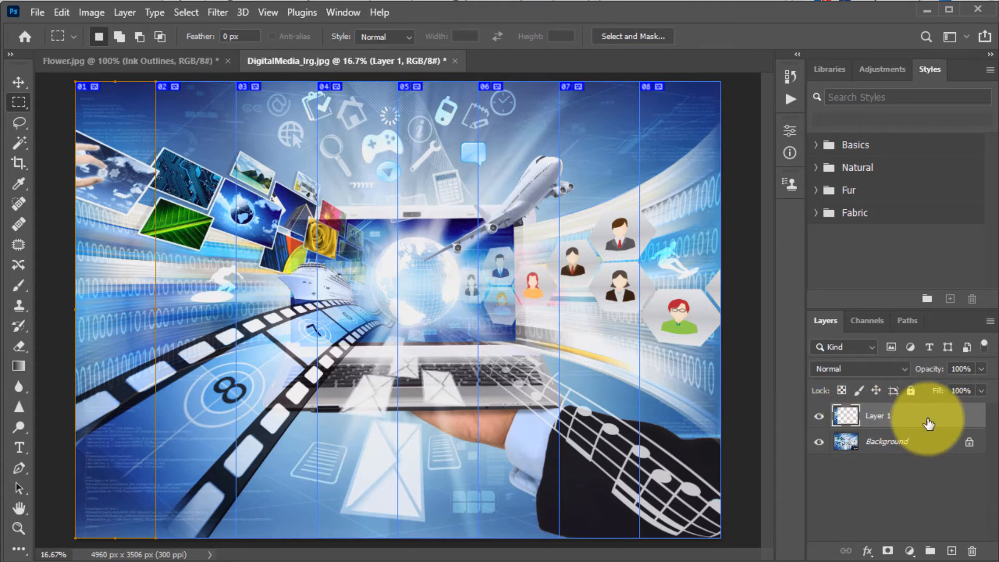
pyautogui.click(223, 14)
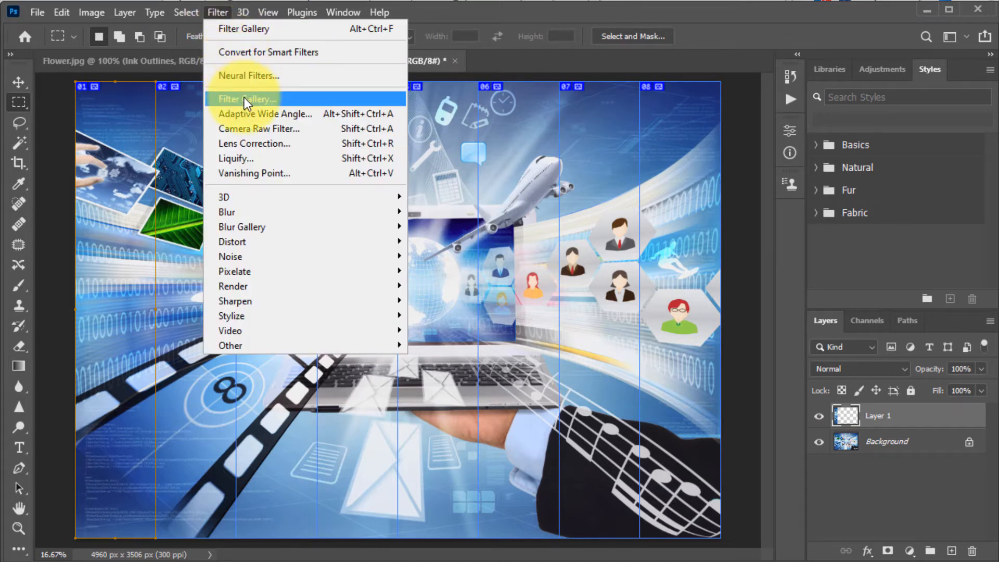
pyautogui.click(313, 29)
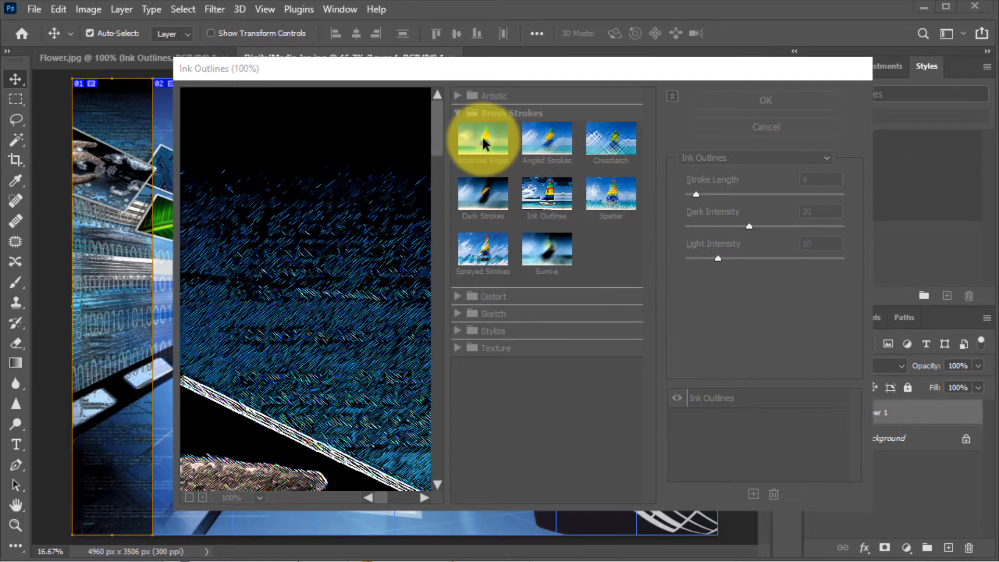
pyautogui.click(558, 251)
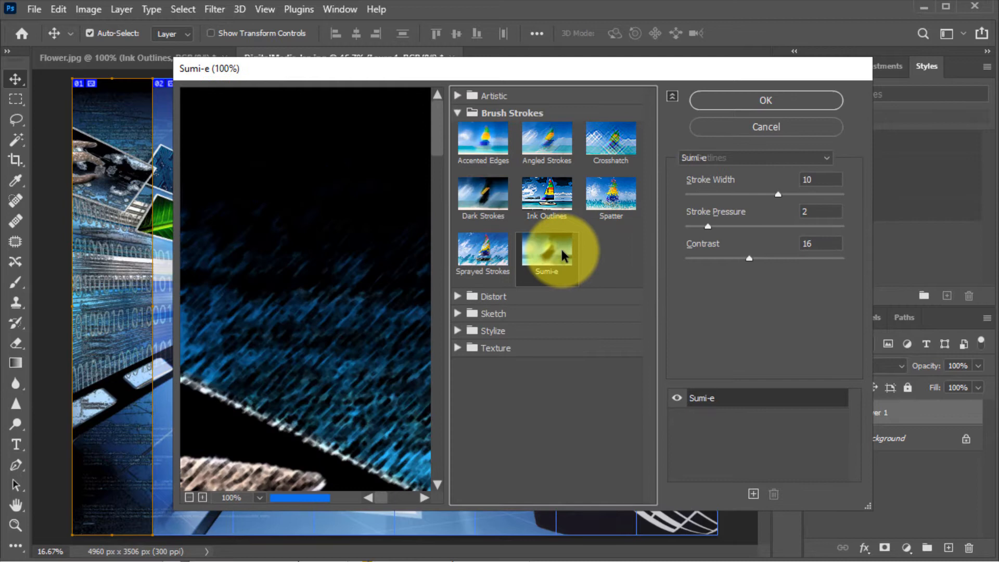
pyautogui.click(484, 252)
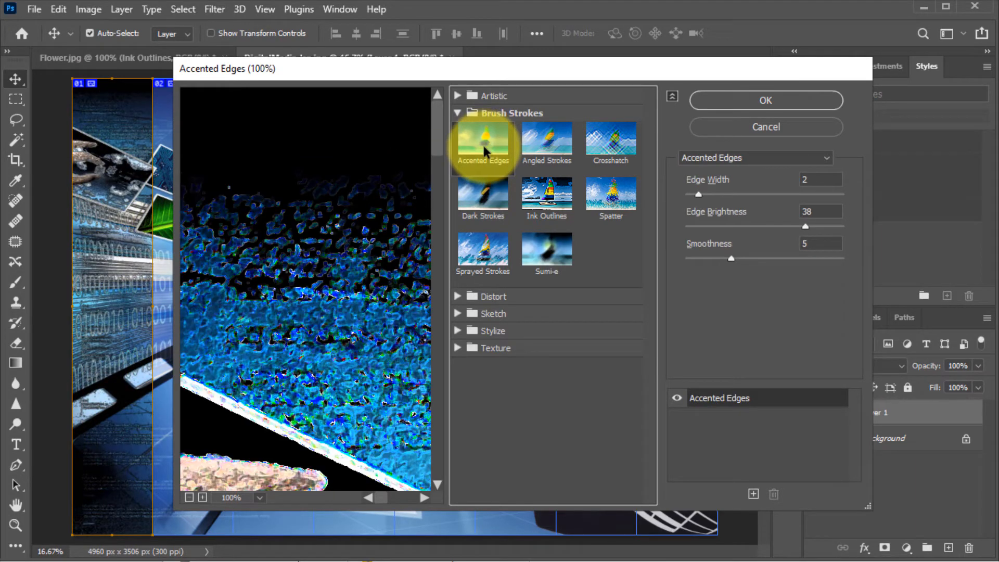
pyautogui.click(471, 96)
pyautogui.click(486, 128)
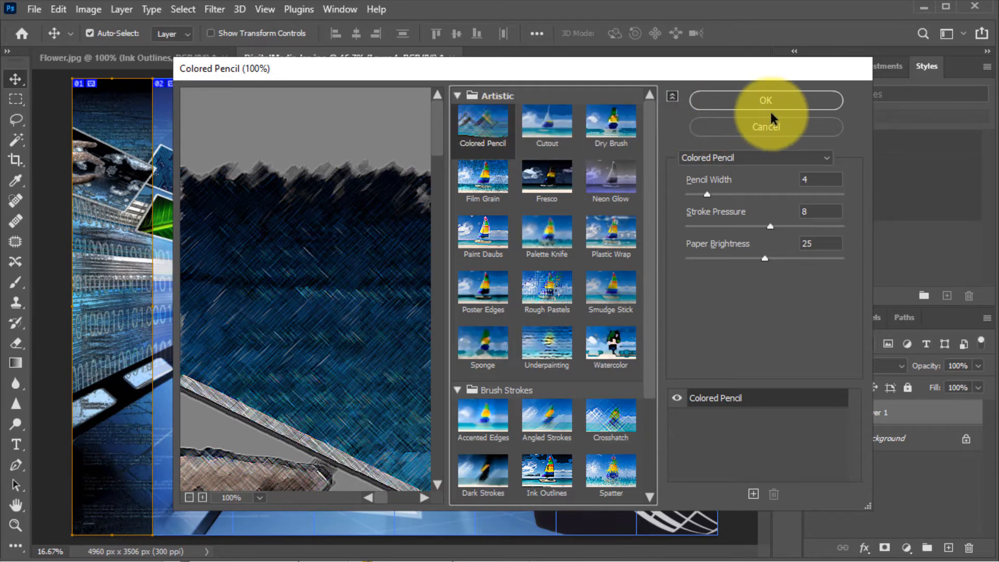
pyautogui.click(786, 99)
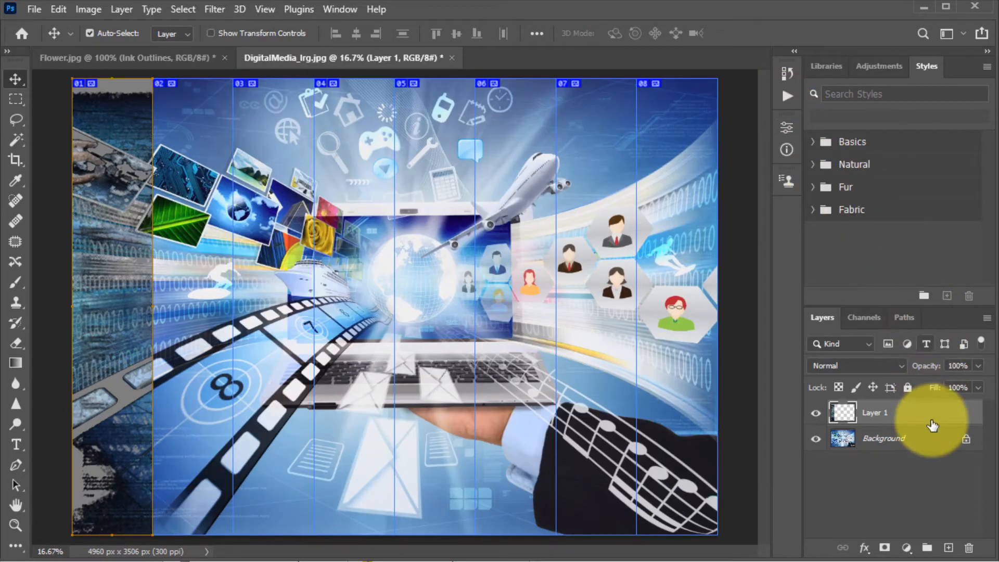
# Step: Rename the new layer ColourPencil
pyautogui.doubleClick(880, 417)
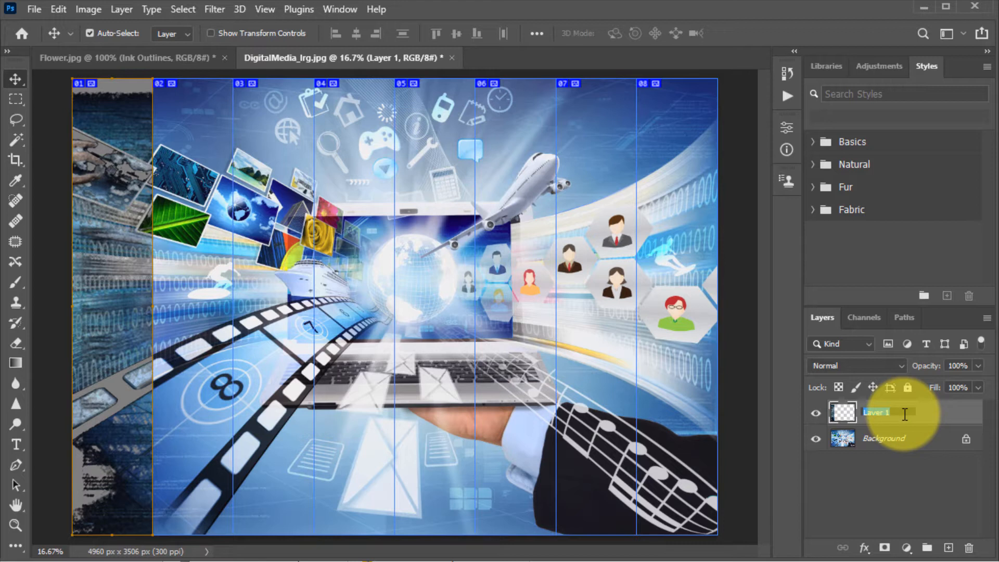
pyautogui.write('ColourPen')
pyautogui.press('Return')
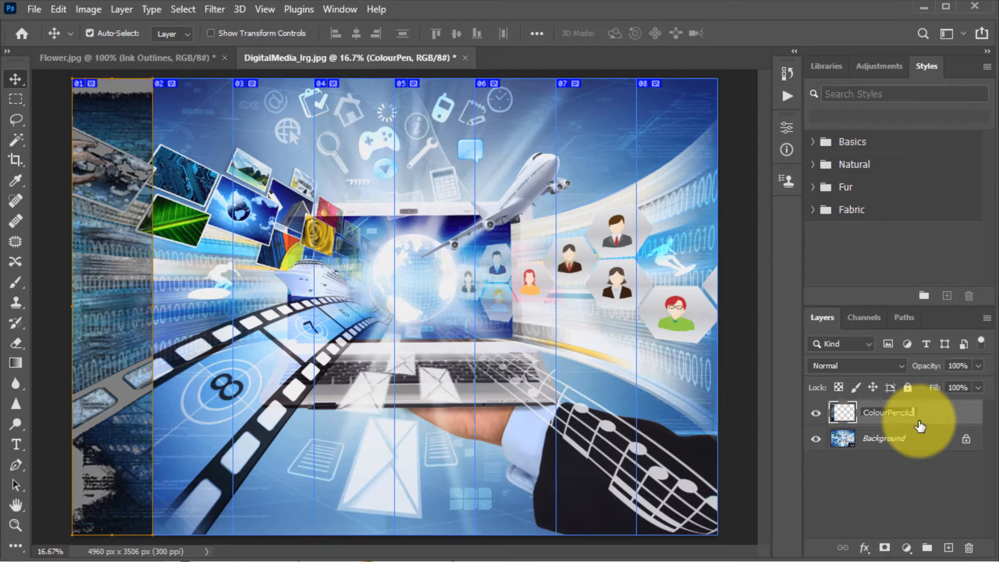
pyautogui.press('Return')
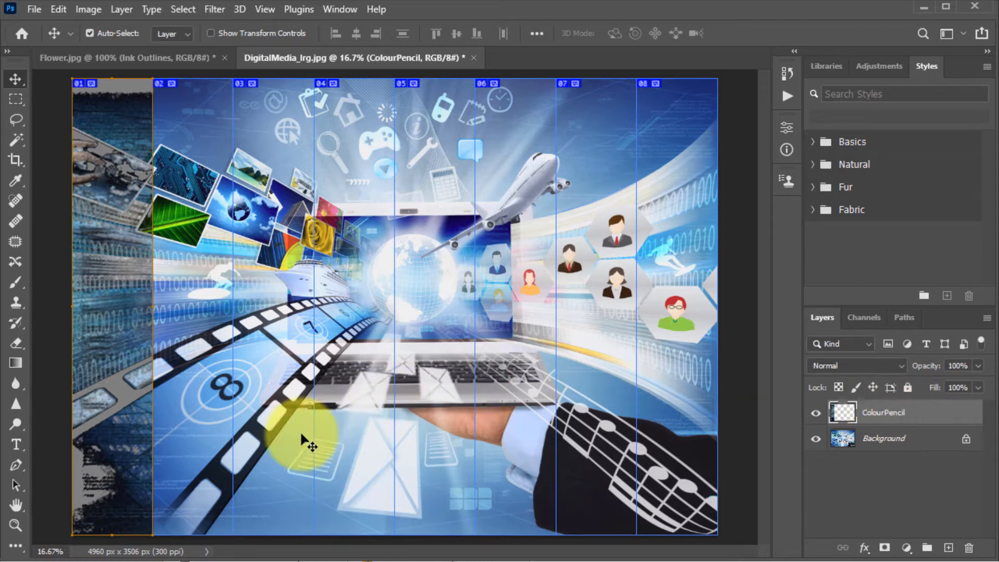
# Step: Select slice 02 and draw a rectangular marquee over that second column
pyautogui.click(13, 551)
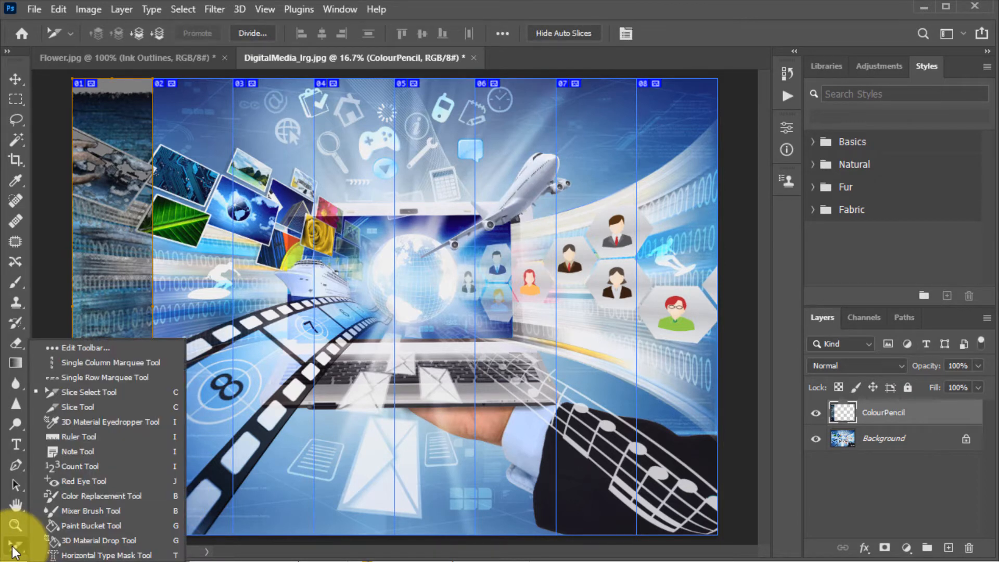
pyautogui.click(94, 397)
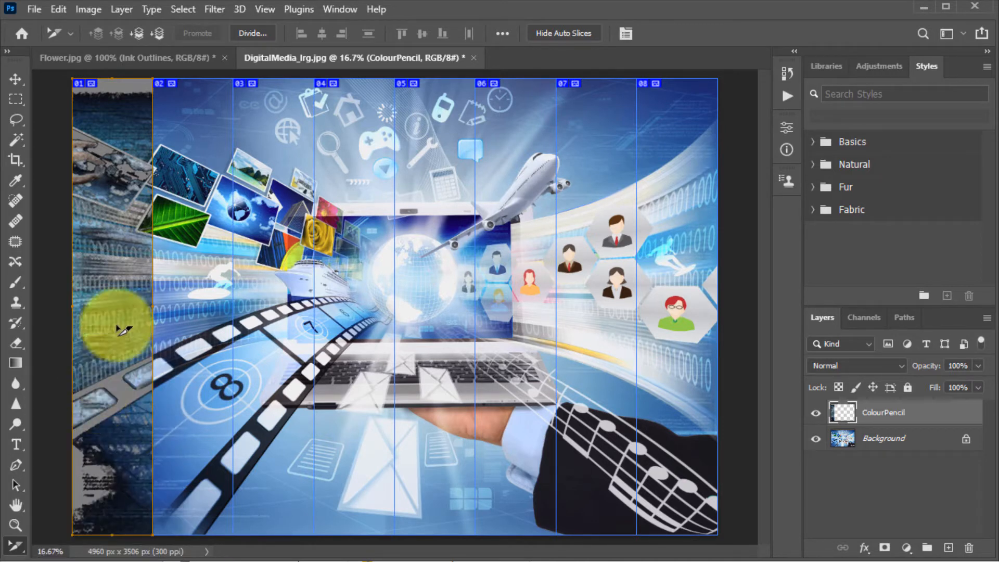
pyautogui.click(198, 256)
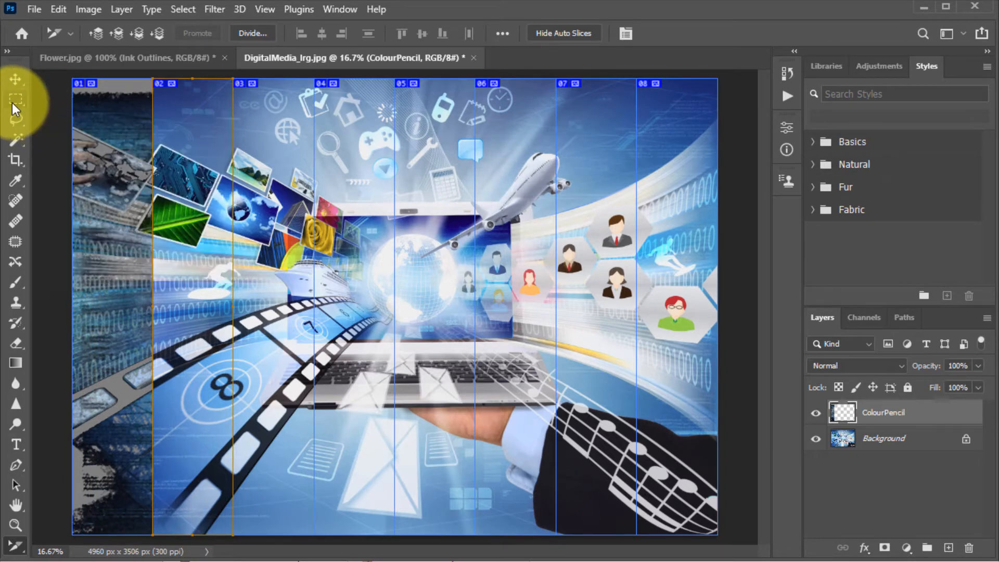
pyautogui.click(12, 102)
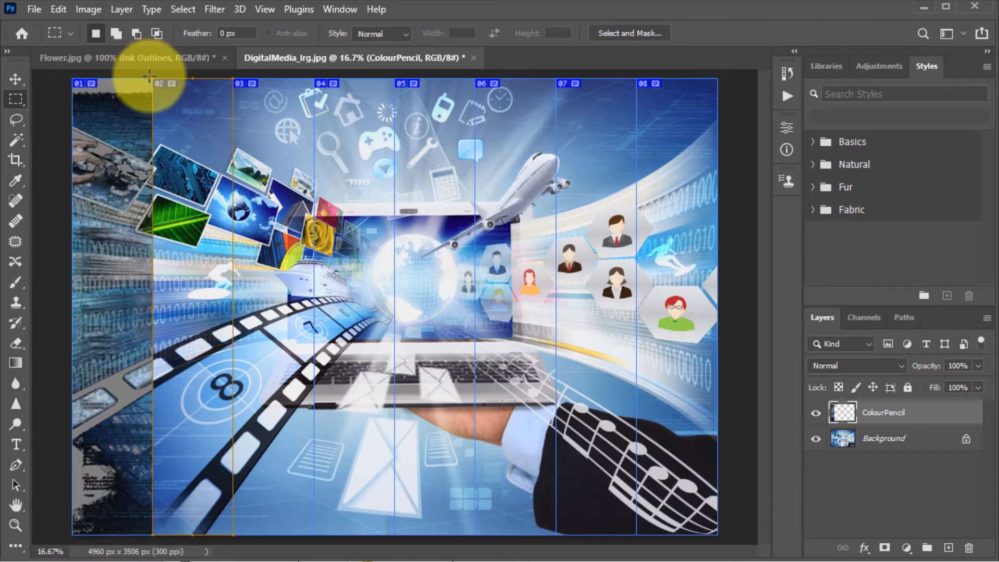
pyautogui.moveTo(149, 77); pyautogui.dragTo(233, 534)
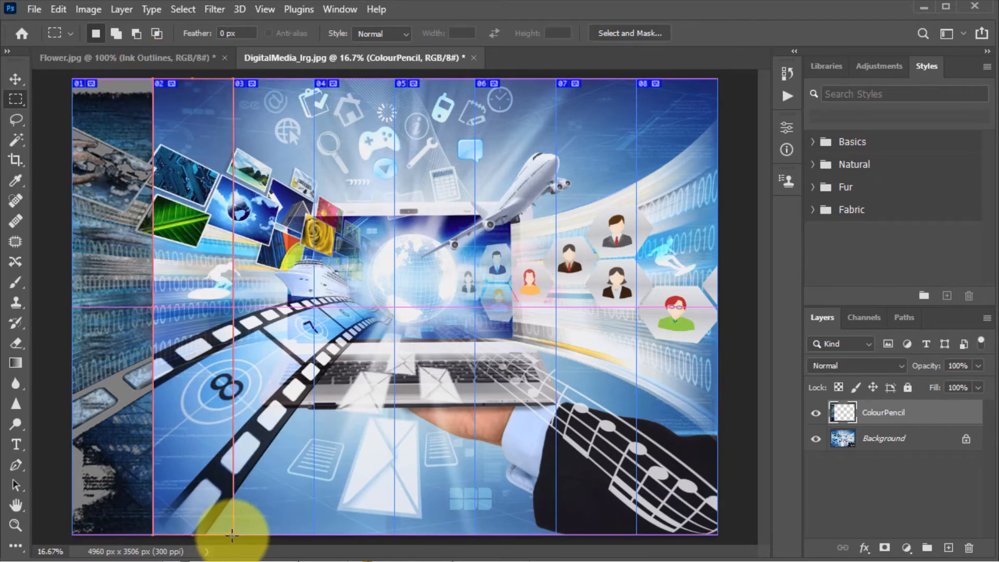
# Step: Try to copy the selection to a new layer while the ColourPencil layer is active
pyautogui.rightClick(210, 399)
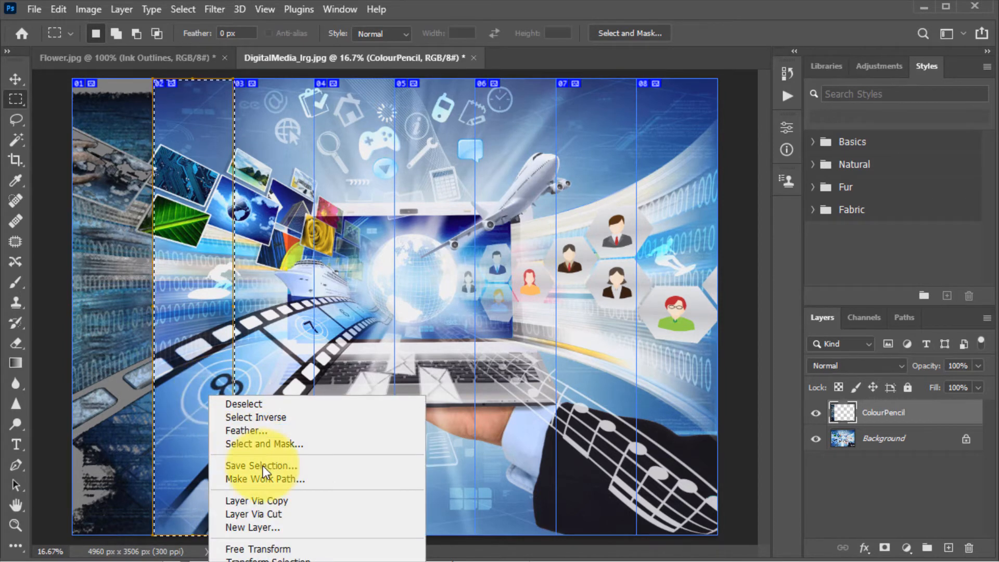
pyautogui.click(295, 501)
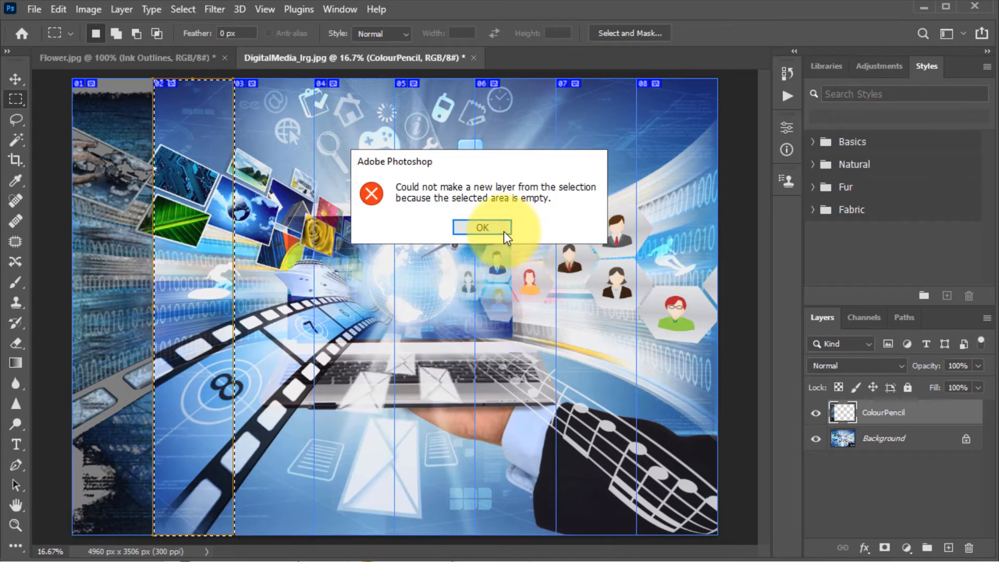
pyautogui.click(503, 231)
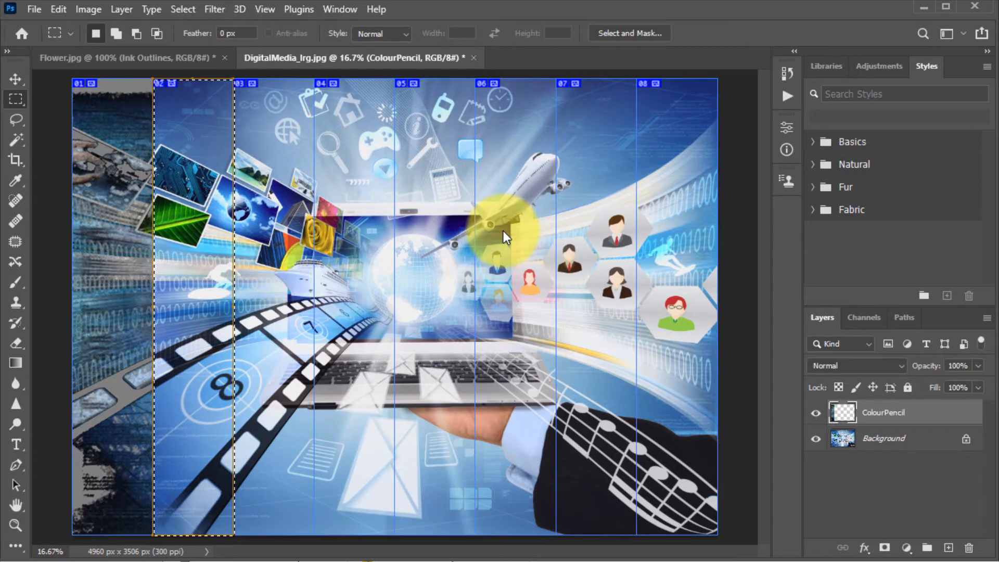
# Step: Make the Background layer active and copy the second-column selection to a new layer
pyautogui.click(915, 446)
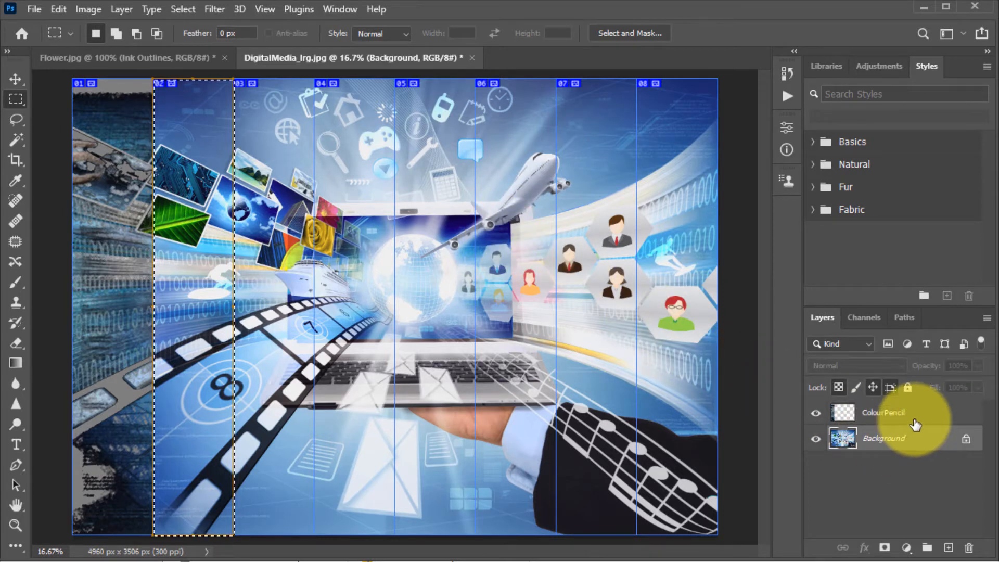
pyautogui.click(916, 419)
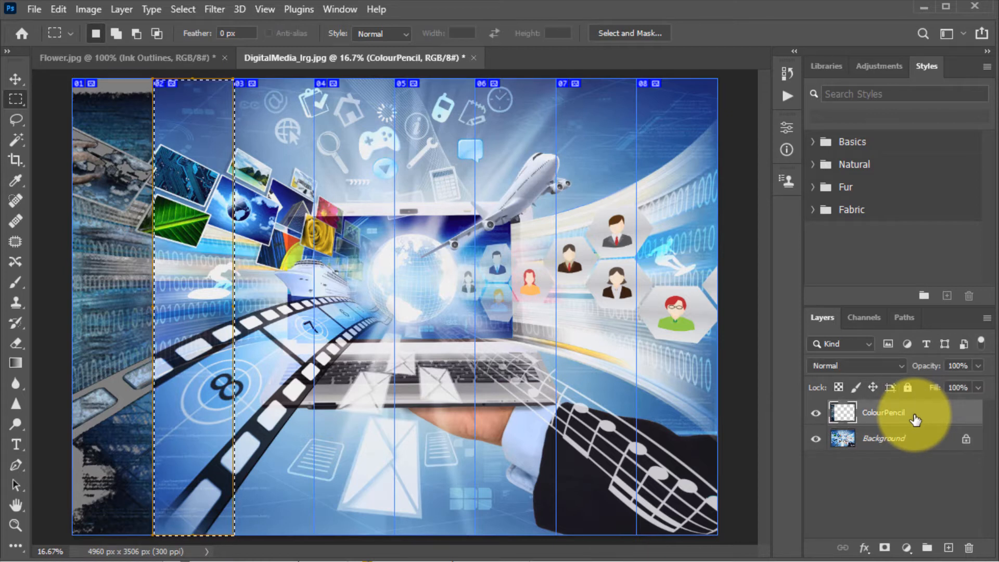
pyautogui.click(911, 448)
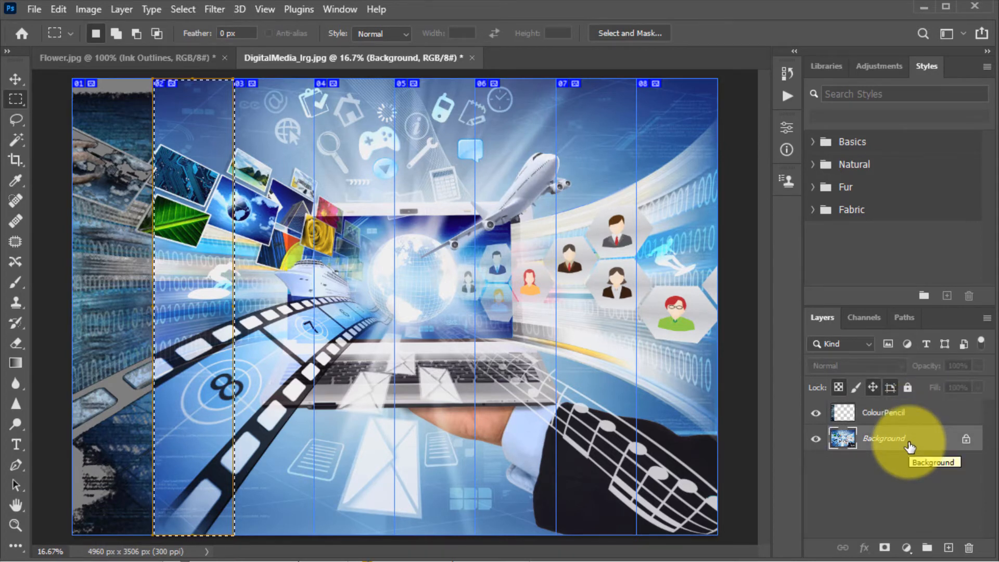
pyautogui.rightClick(194, 296)
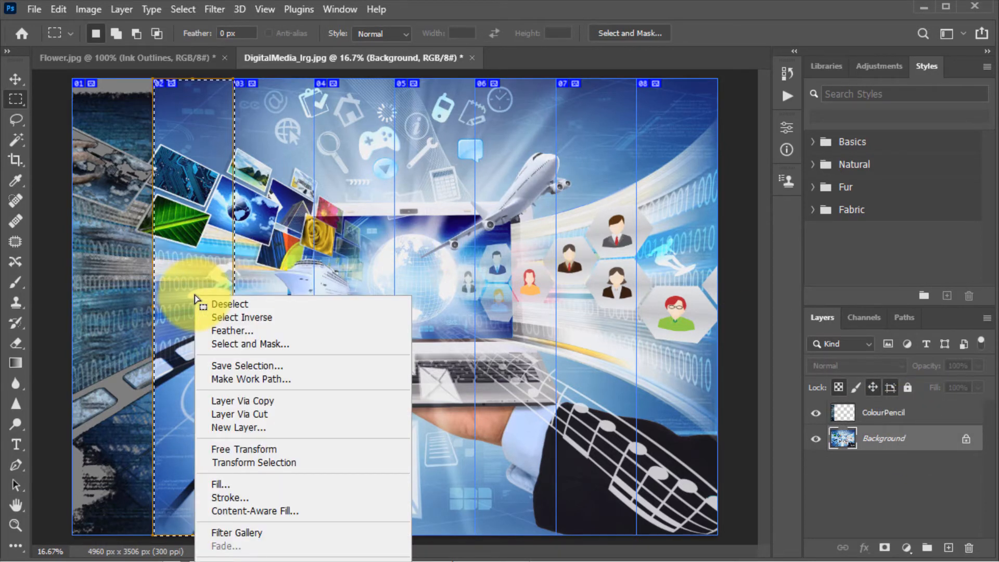
pyautogui.click(272, 398)
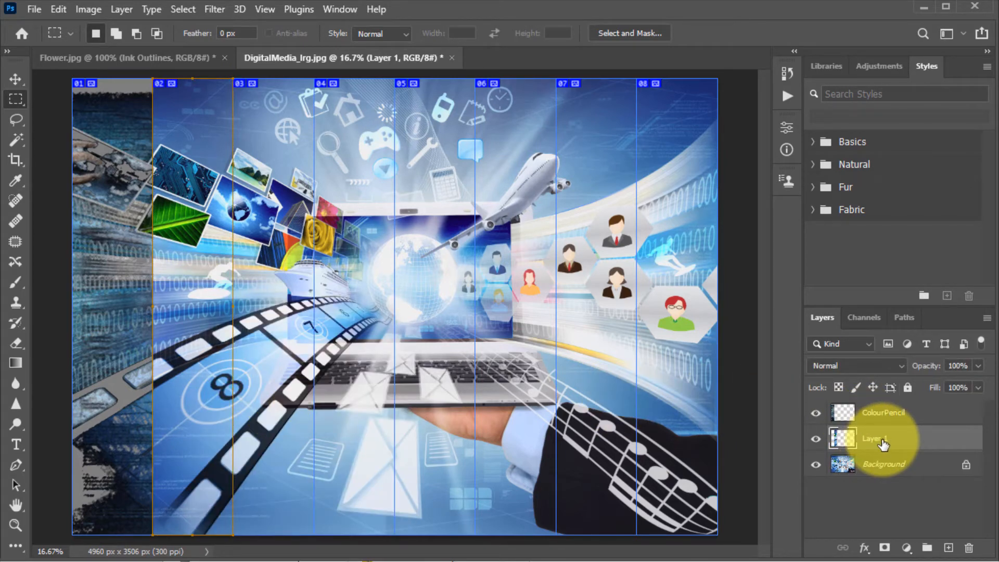
# Step: Apply the Artistic Plastic Wrap filter from the Filter Gallery to the new layer
pyautogui.click(216, 10)
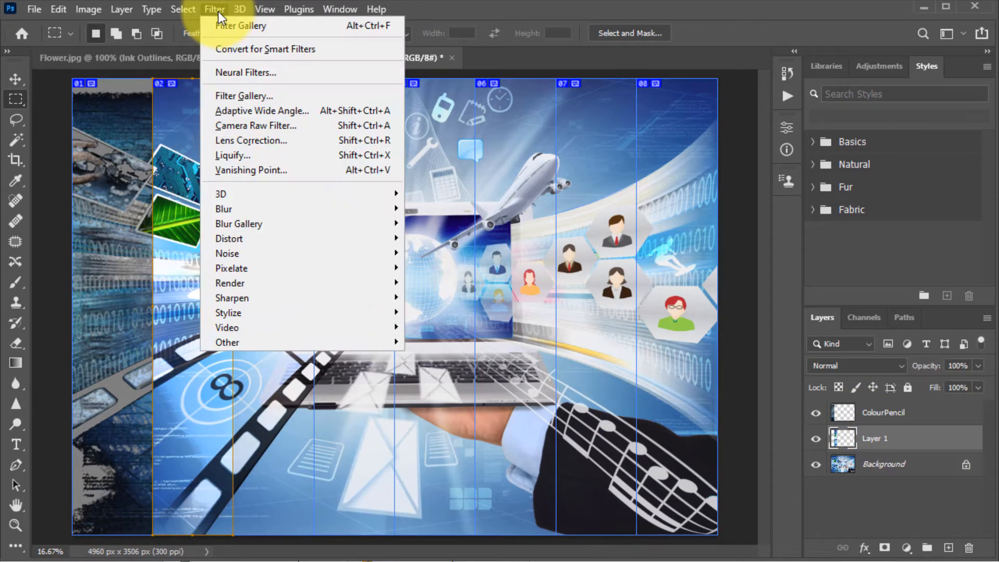
pyautogui.click(243, 95)
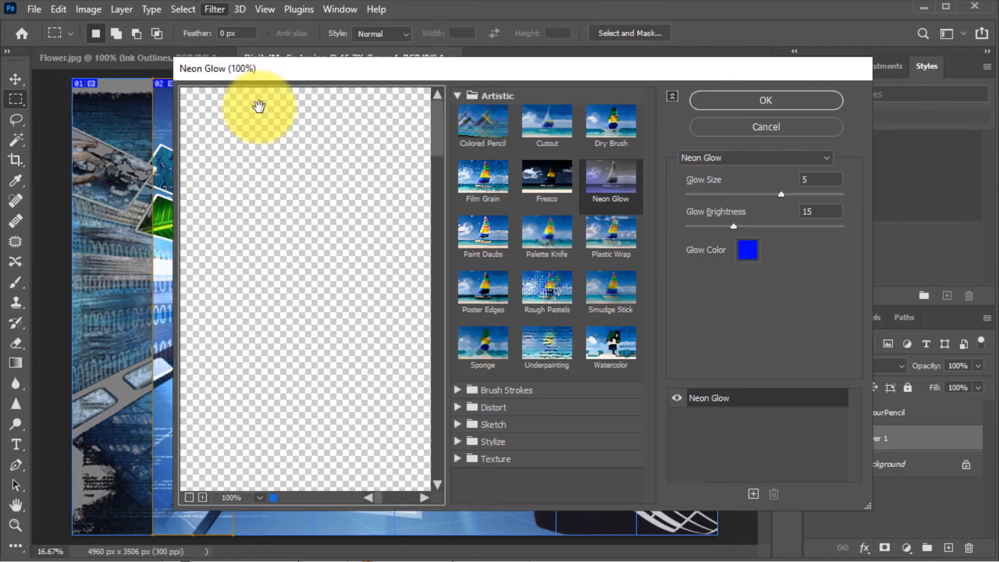
pyautogui.click(614, 233)
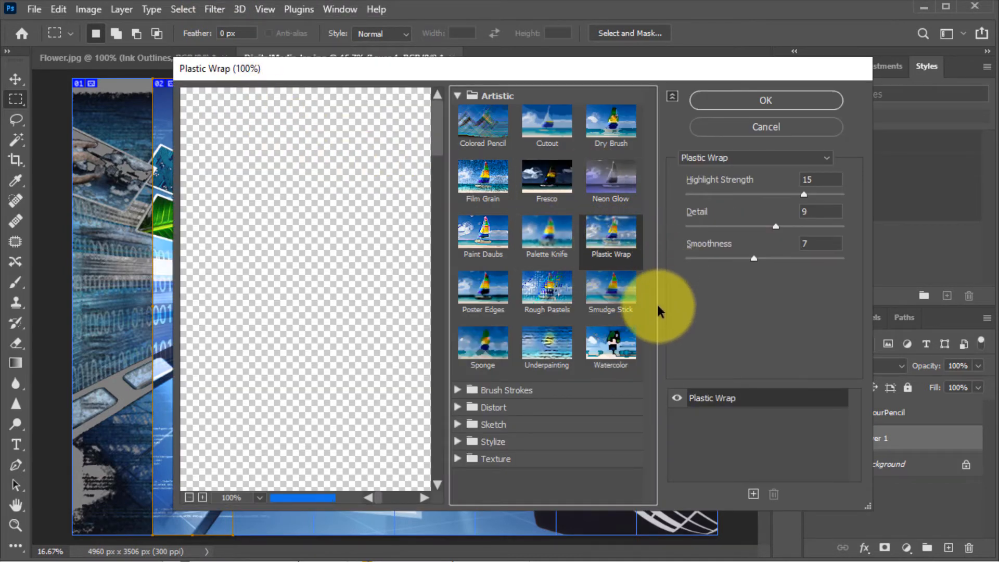
pyautogui.click(765, 100)
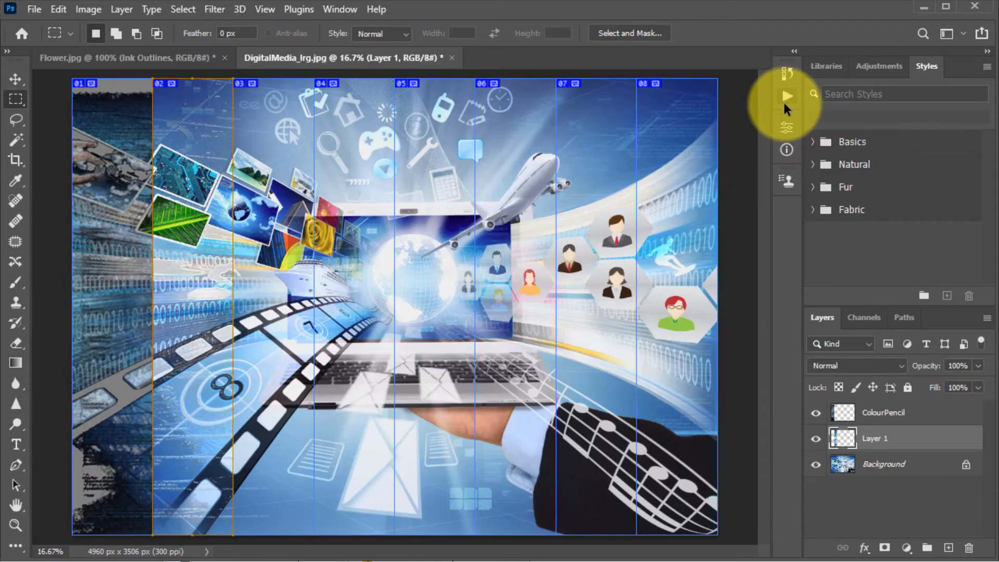
# Step: Rename the new layer Plastic Warp
pyautogui.doubleClick(879, 439)
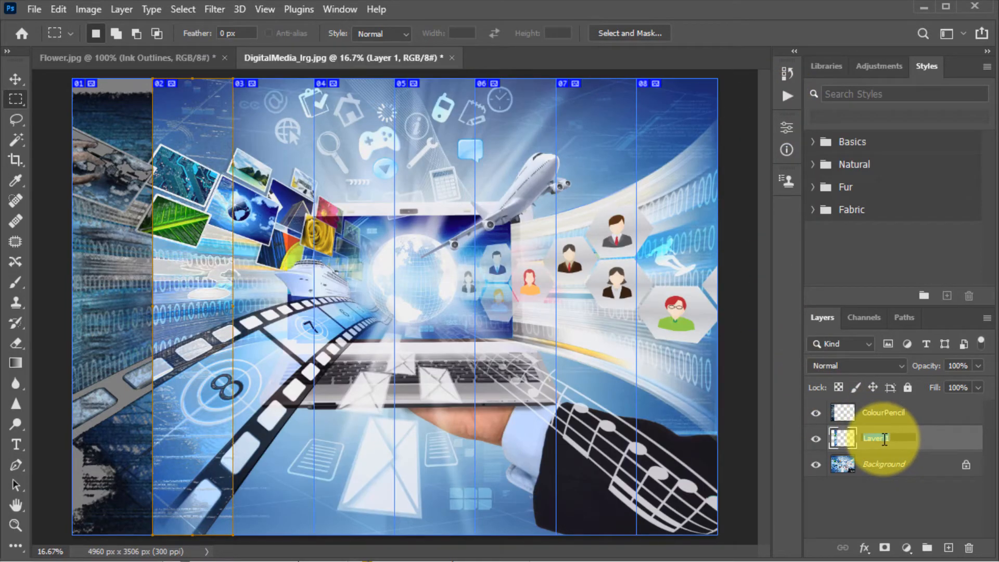
pyautogui.write('Plastic Warp')
pyautogui.press('Return')
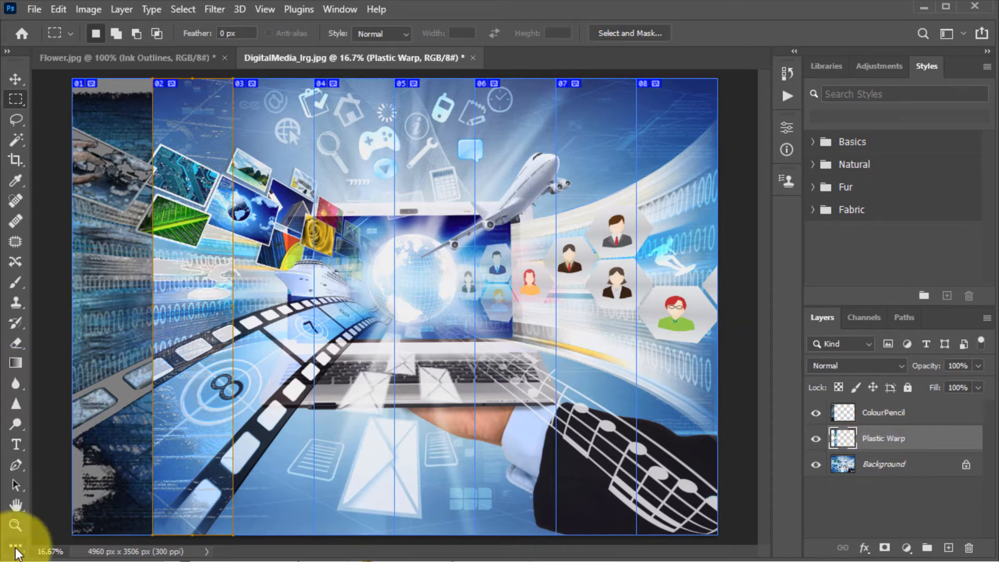
# Step: Select slice 03 and make the Background layer active
pyautogui.click(15, 549)
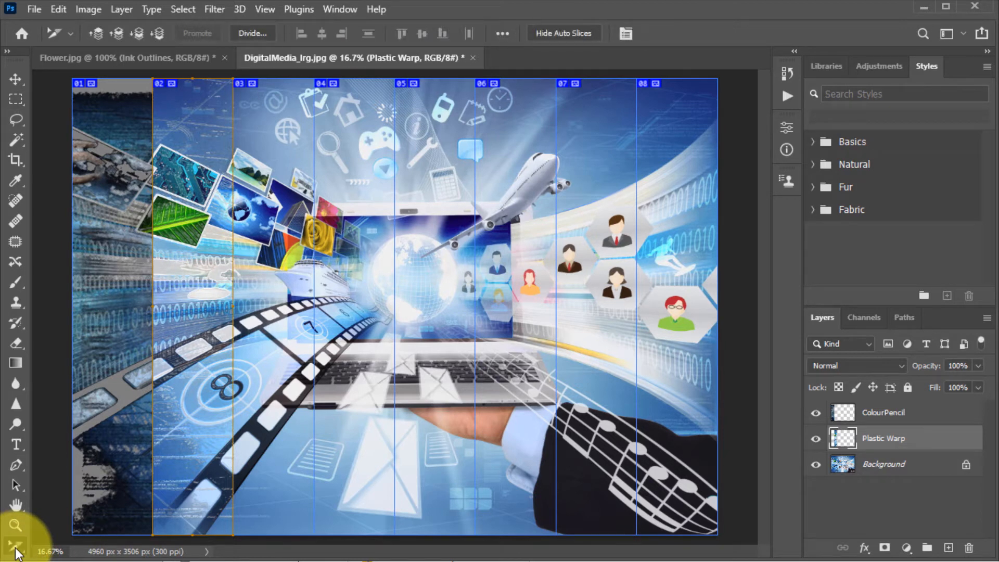
pyautogui.click(15, 550)
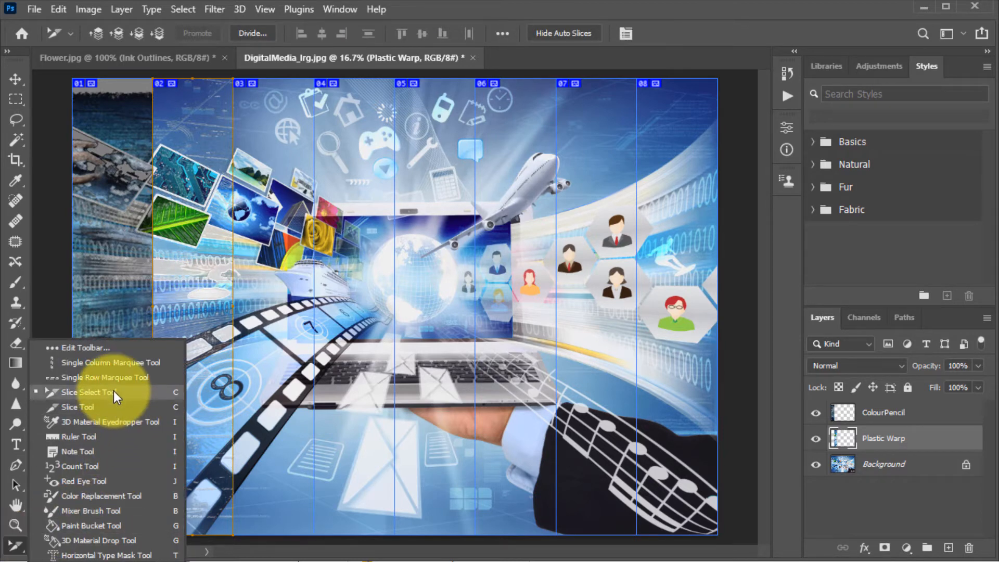
pyautogui.click(288, 207)
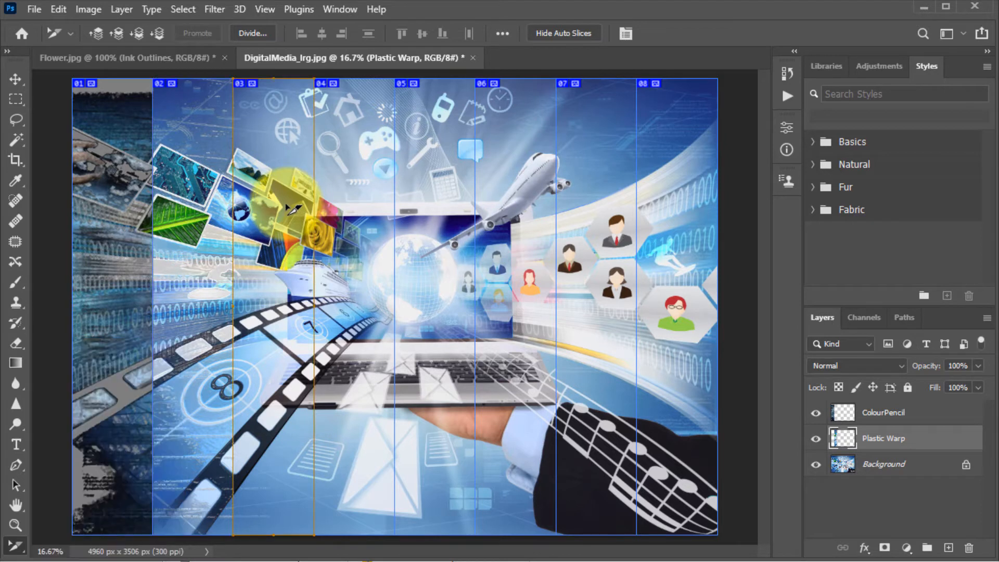
pyautogui.click(917, 470)
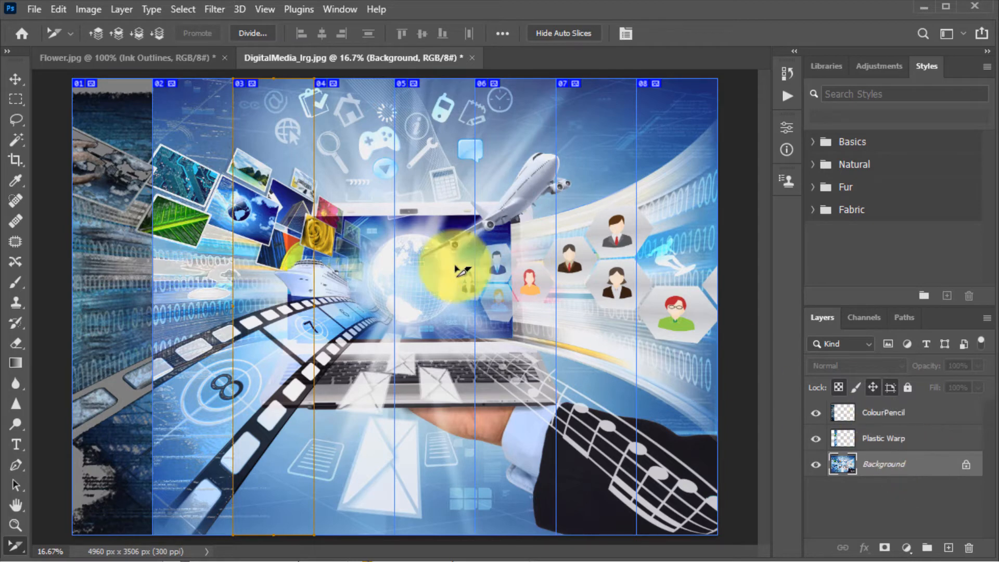
# Step: Draw a rectangular marquee over the third column and copy it to a new layer
pyautogui.click(179, 332)
pyautogui.click(271, 332)
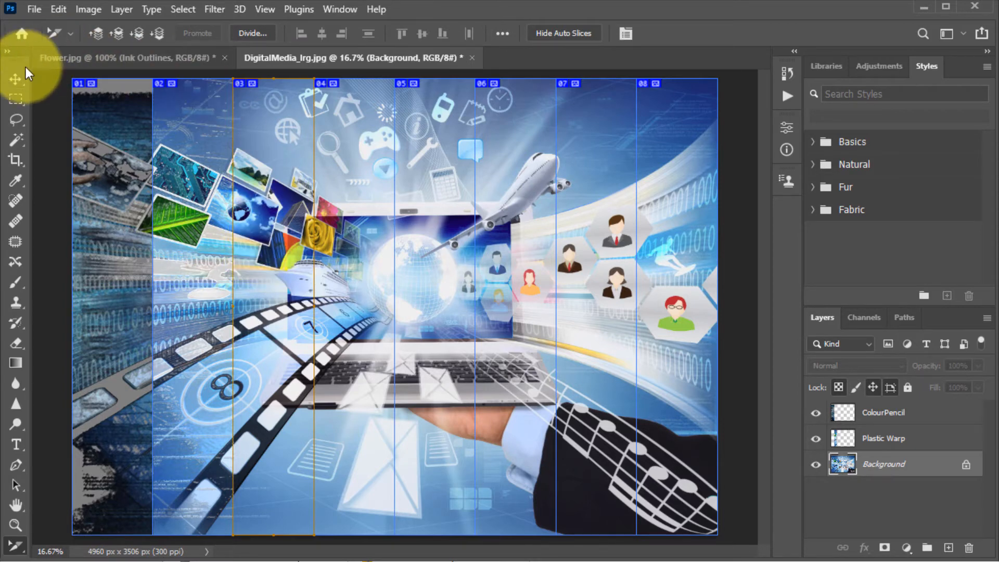
pyautogui.click(16, 98)
pyautogui.click(16, 99)
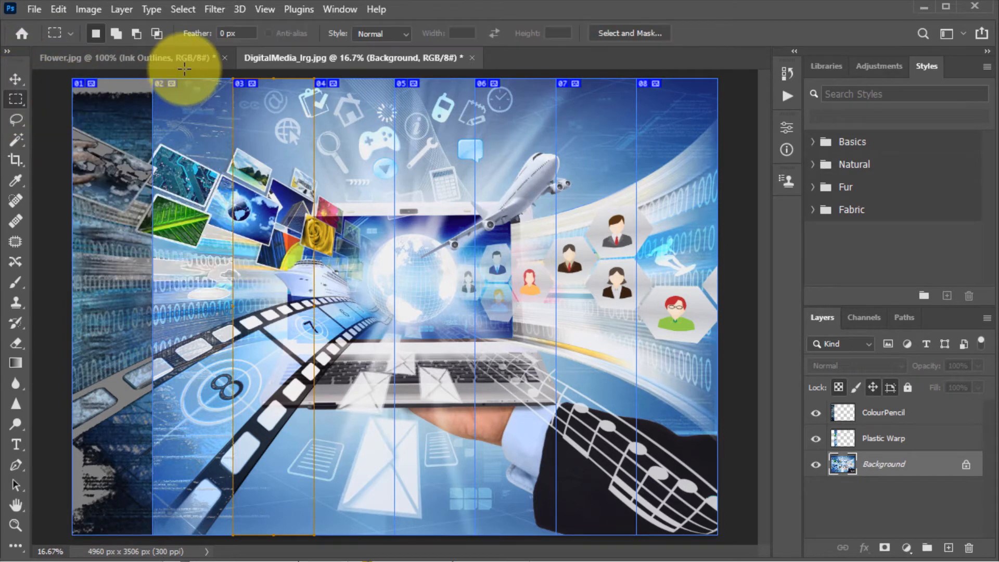
pyautogui.moveTo(229, 74); pyautogui.dragTo(314, 541)
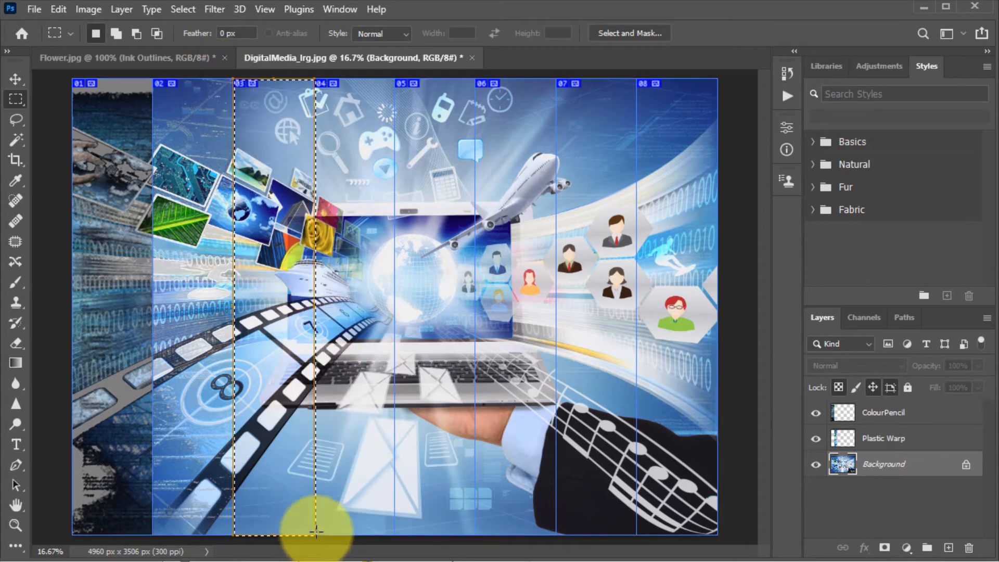
pyautogui.rightClick(279, 290)
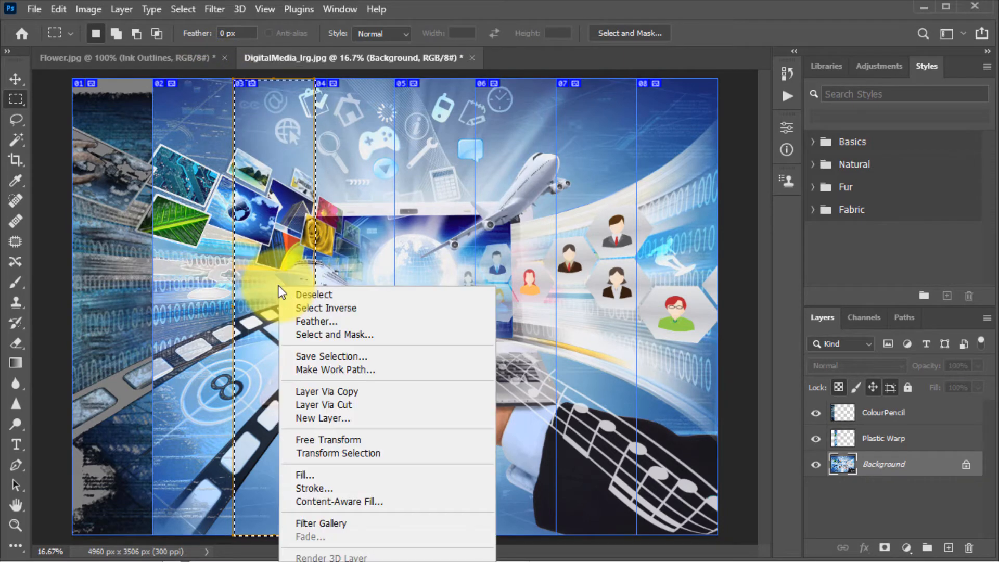
pyautogui.click(377, 392)
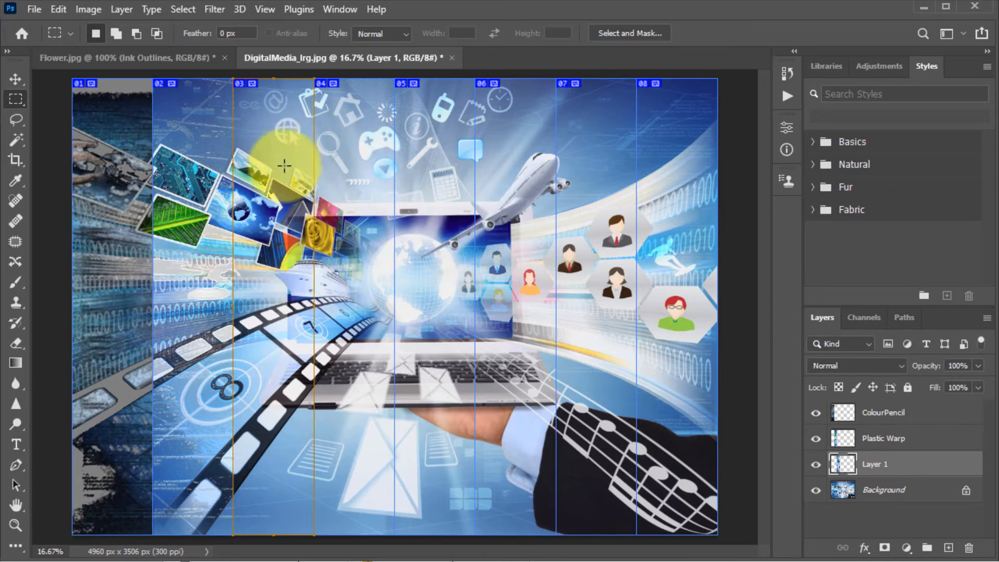
# Step: Apply the Artistic Rough Pastels filter from the Filter Gallery to the third-column layer
pyautogui.click(215, 9)
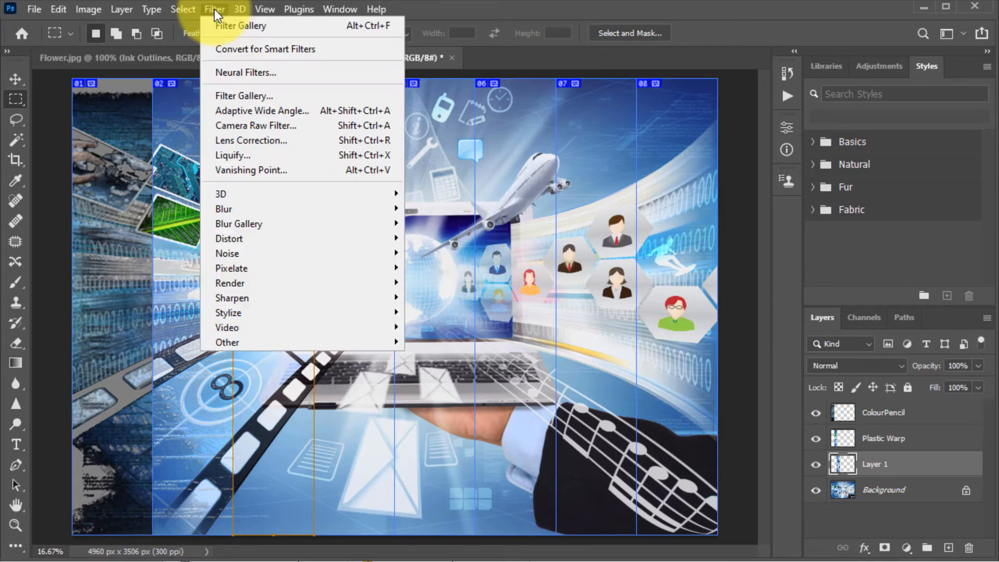
pyautogui.click(255, 92)
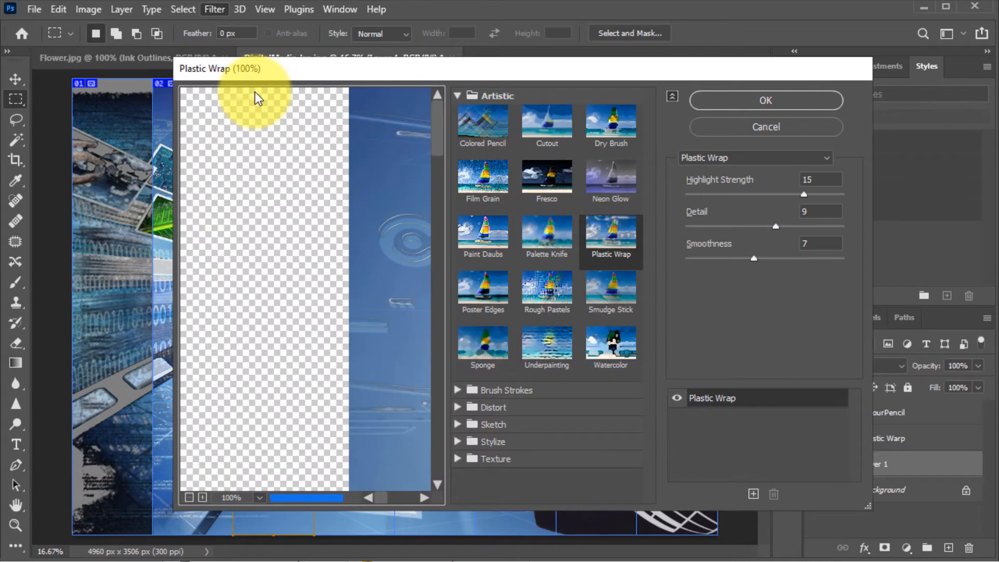
pyautogui.click(558, 295)
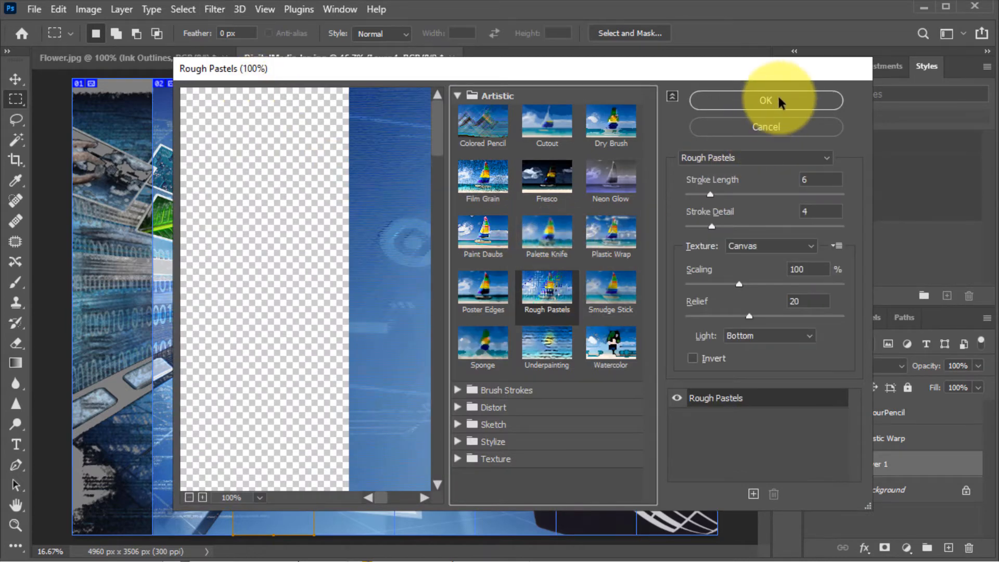
pyautogui.click(781, 101)
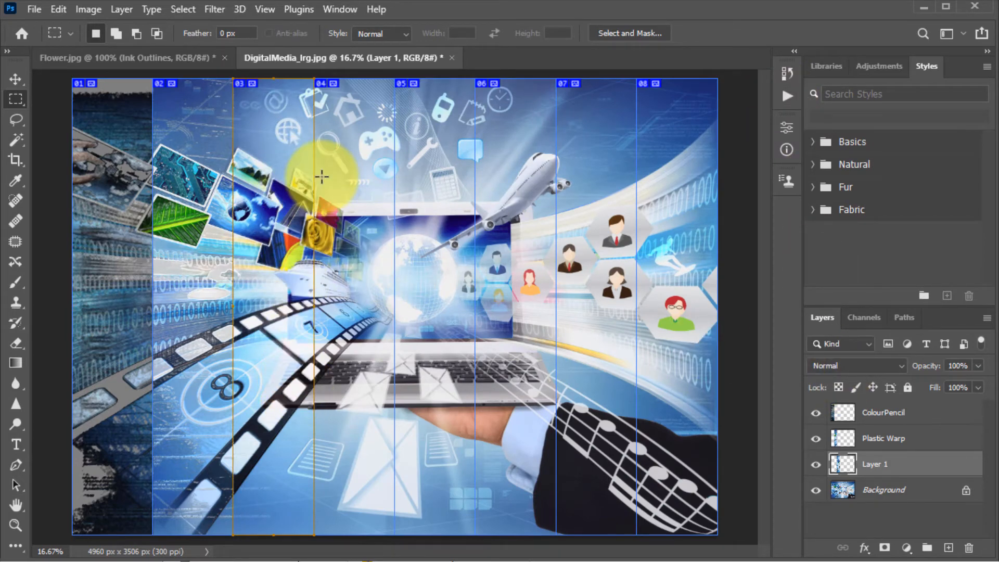
# Step: Reopen the Filter Gallery and apply another Artistic filter to the third-column layer
pyautogui.click(213, 10)
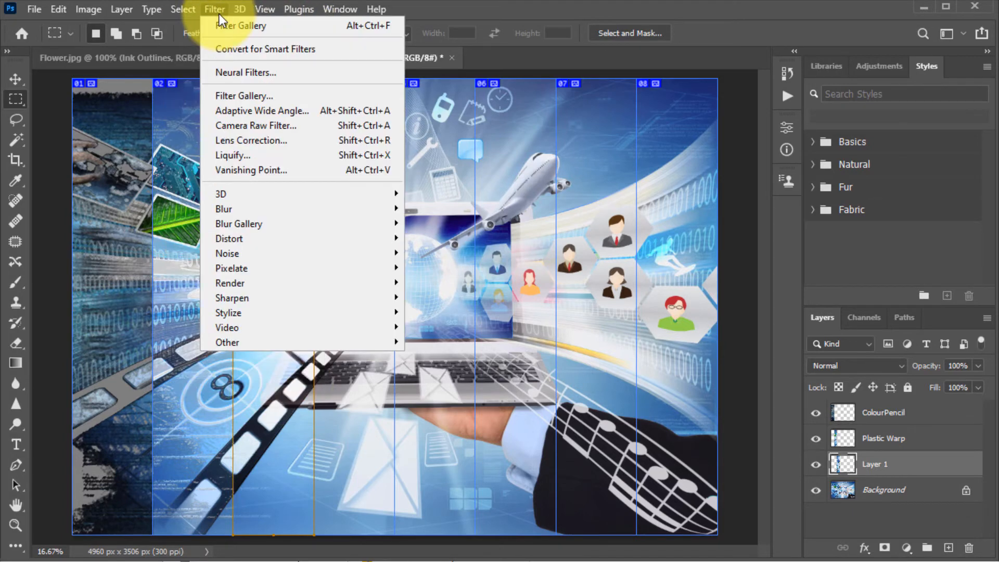
pyautogui.click(251, 91)
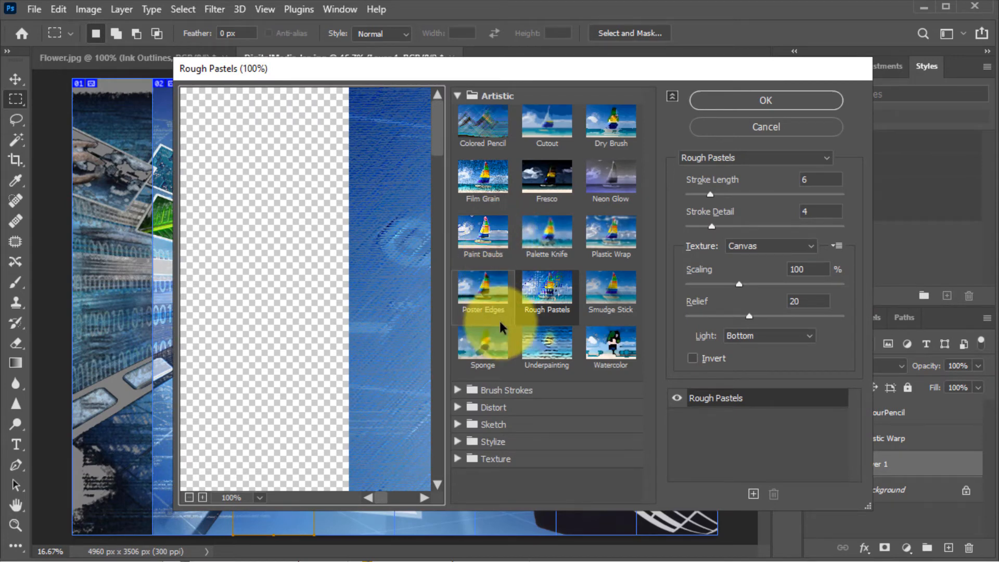
pyautogui.click(491, 338)
pyautogui.click(789, 96)
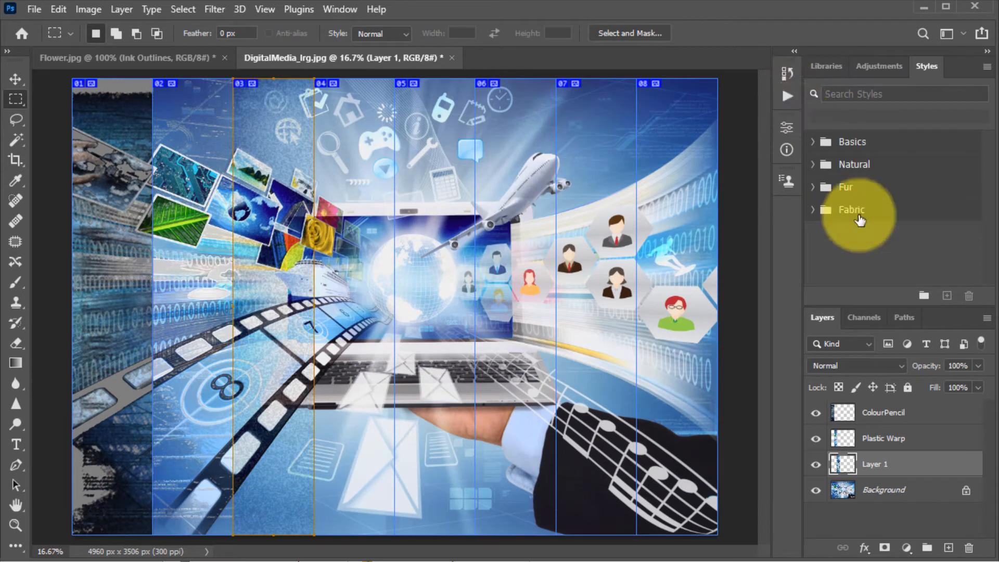
# Step: Rename the third-column layer as Sponge
pyautogui.doubleClick(879, 464)
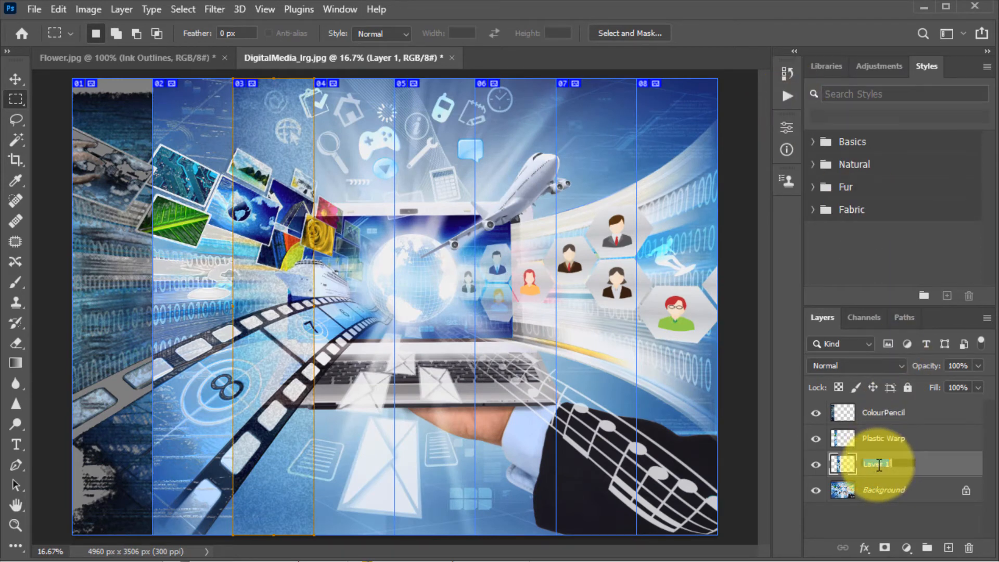
pyautogui.write('Sponge')
pyautogui.press('Return')
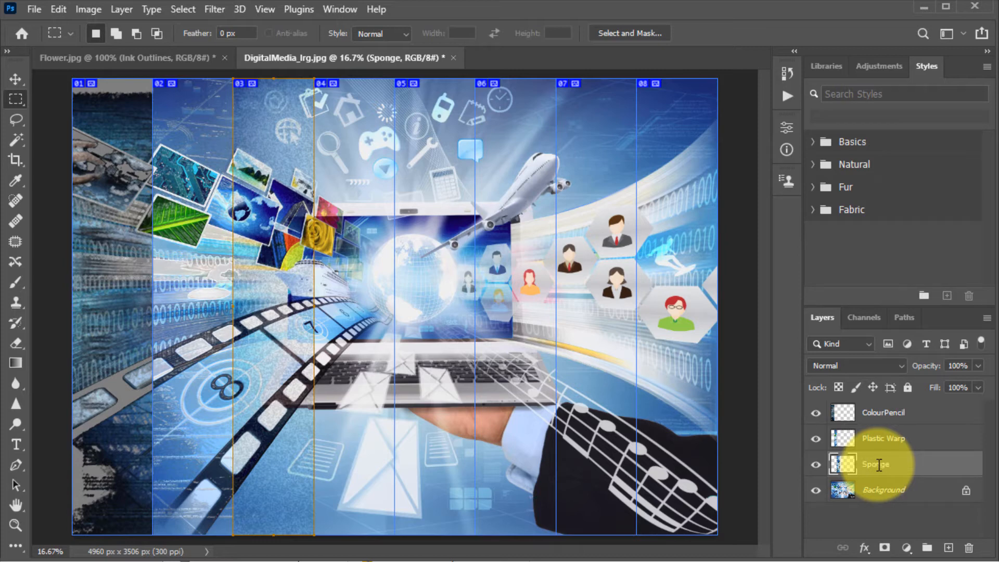
# Step: Make the Background layer active and select slice 04 with the Slice Select tool
pyautogui.click(900, 494)
pyautogui.click(16, 545)
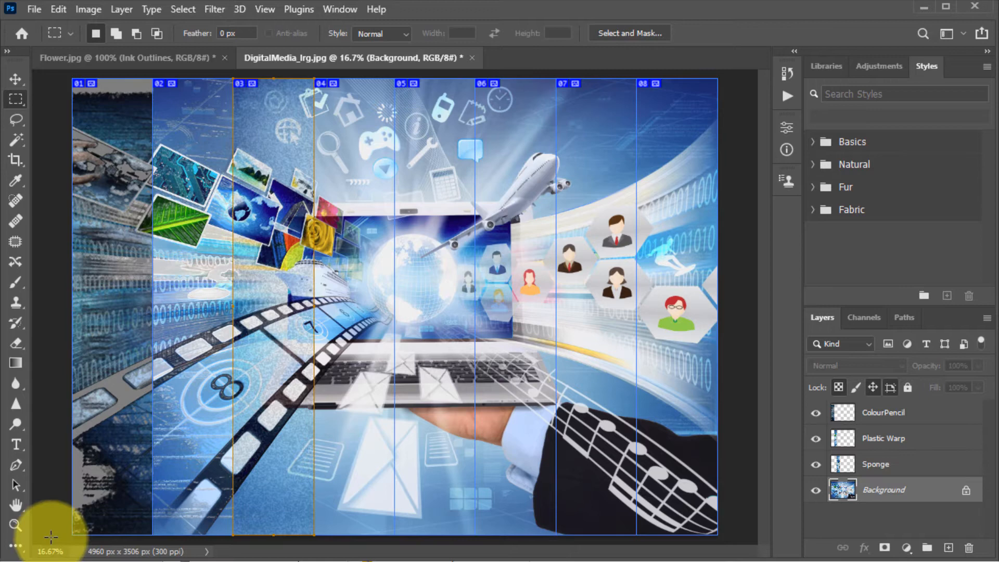
pyautogui.rightClick(19, 551)
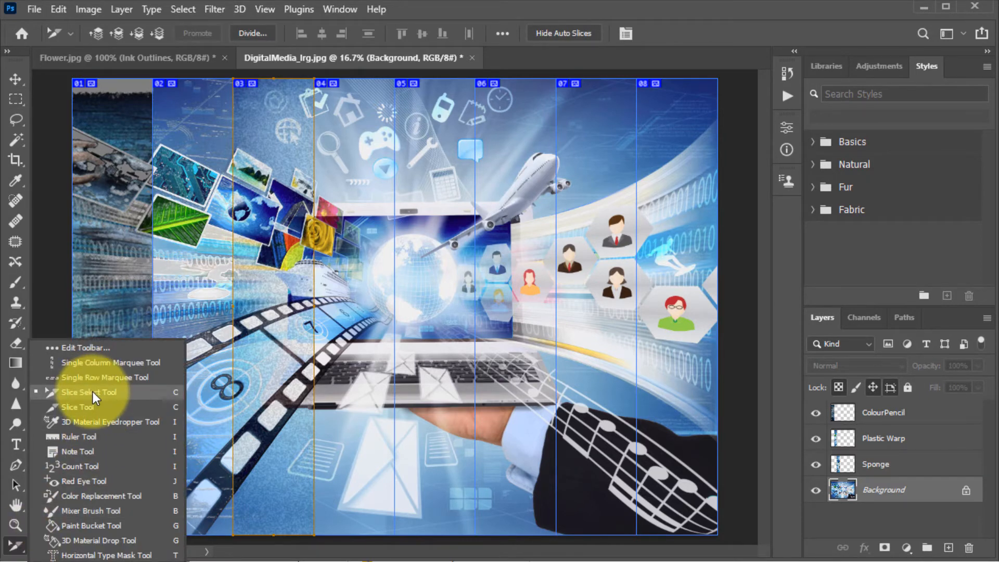
pyautogui.click(354, 255)
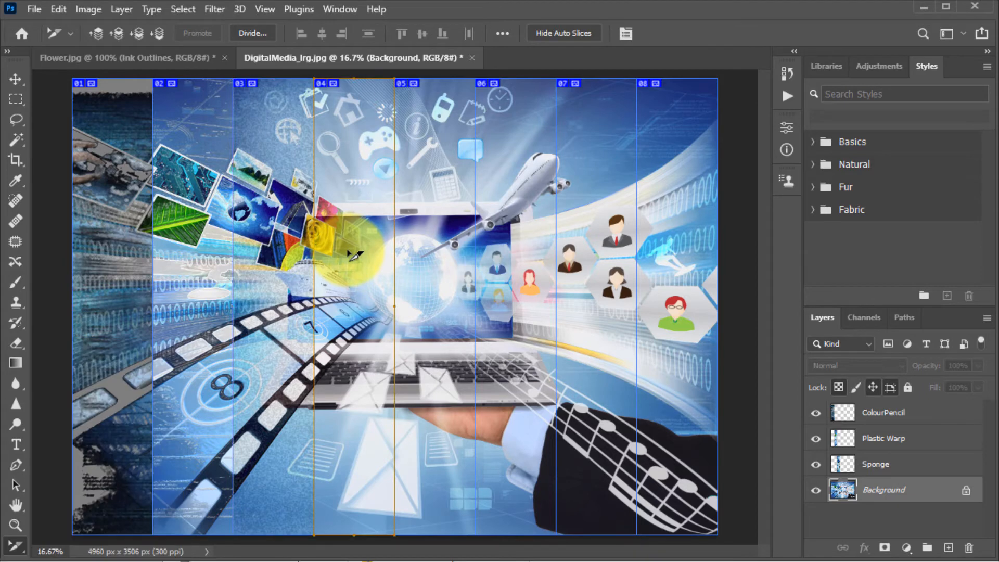
# Step: Draw a rectangular marquee over the fourth column and copy it to a new layer
pyautogui.click(15, 101)
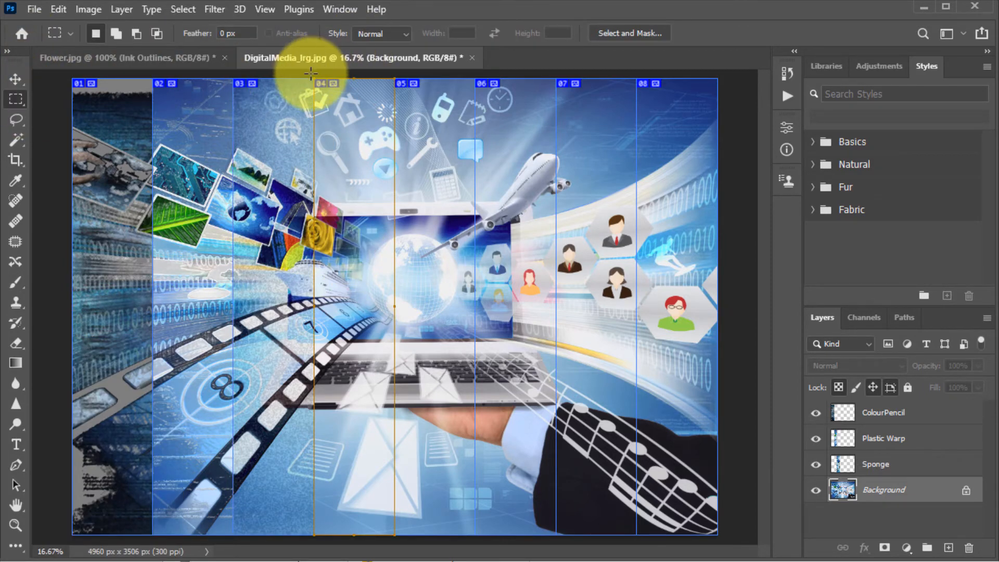
pyautogui.moveTo(315, 80); pyautogui.dragTo(394, 551)
pyautogui.rightClick(345, 433)
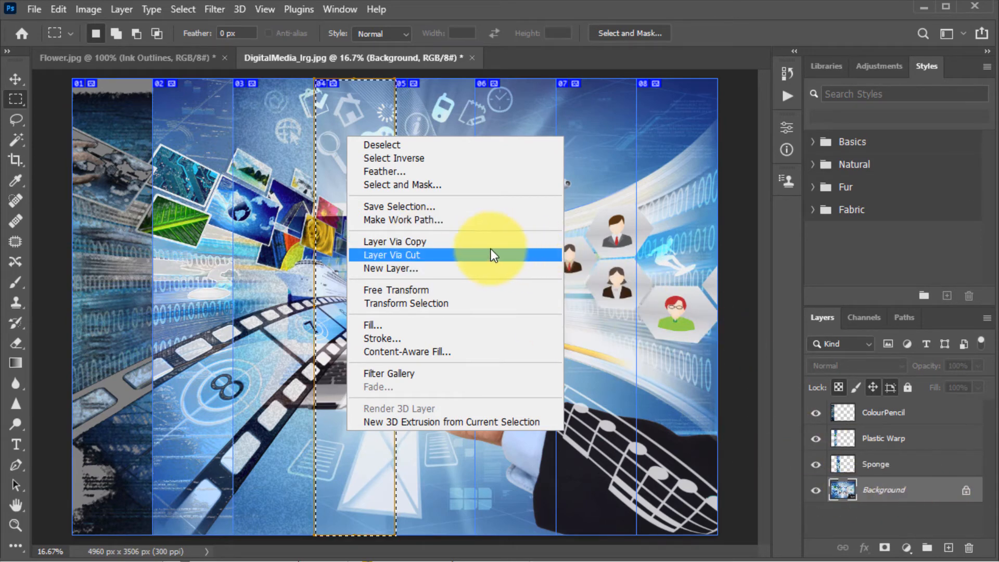
pyautogui.click(426, 241)
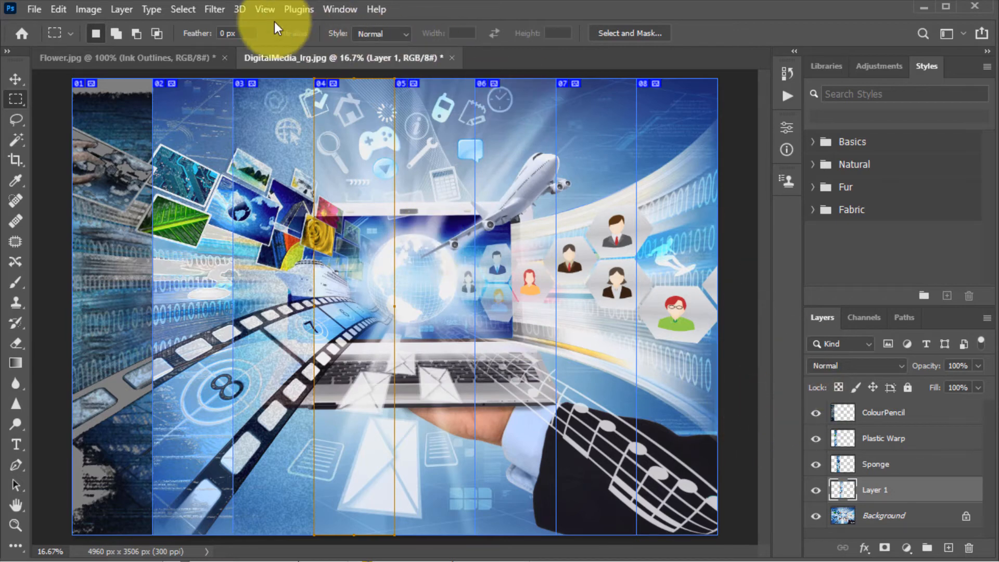
# Step: Apply the Brush Strokes Ink Outlines filter from the Filter Gallery to the fourth-column layer
pyautogui.click(213, 9)
pyautogui.click(256, 95)
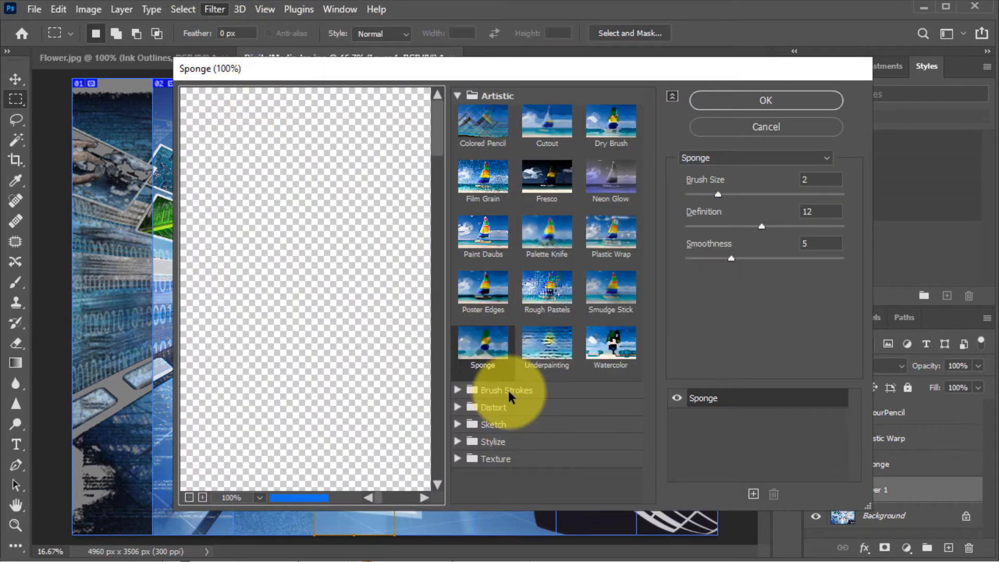
pyautogui.click(507, 390)
pyautogui.click(489, 418)
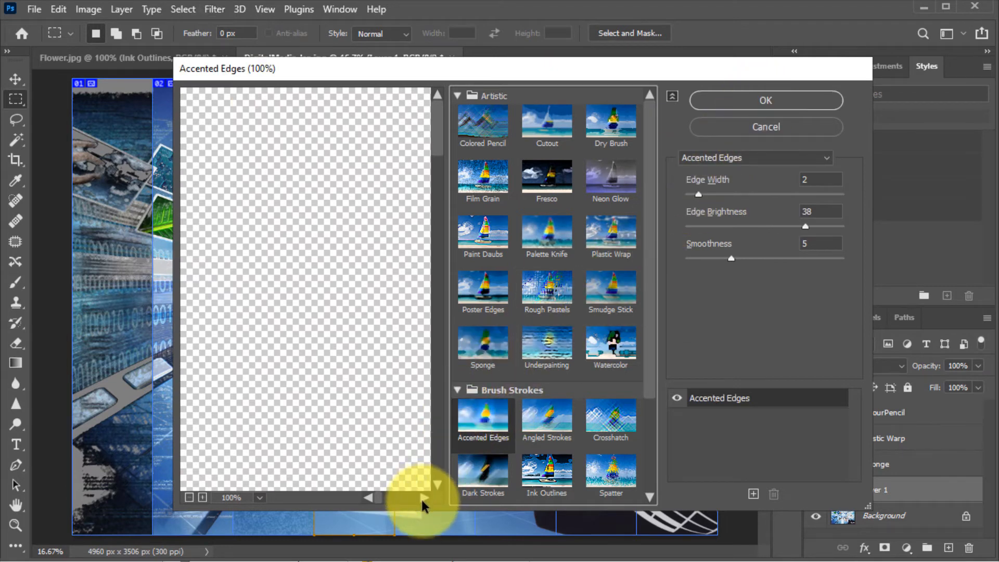
pyautogui.moveTo(381, 506); pyautogui.dragTo(399, 502)
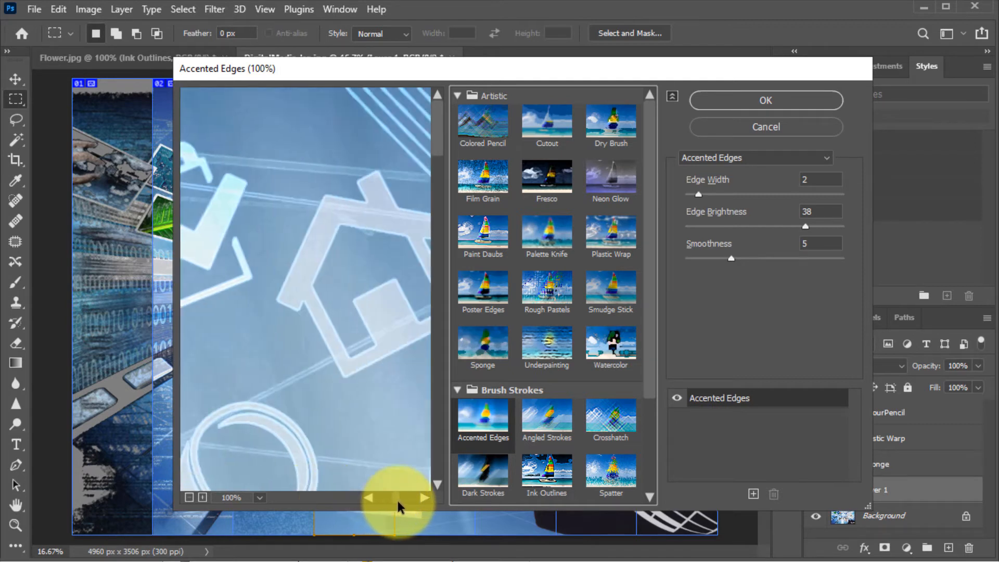
pyautogui.click(545, 344)
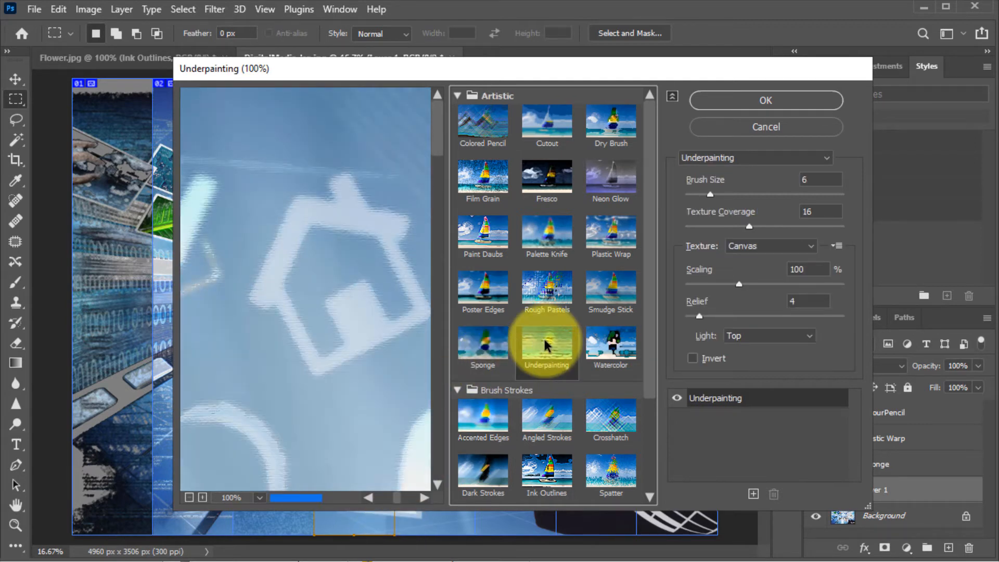
pyautogui.click(547, 471)
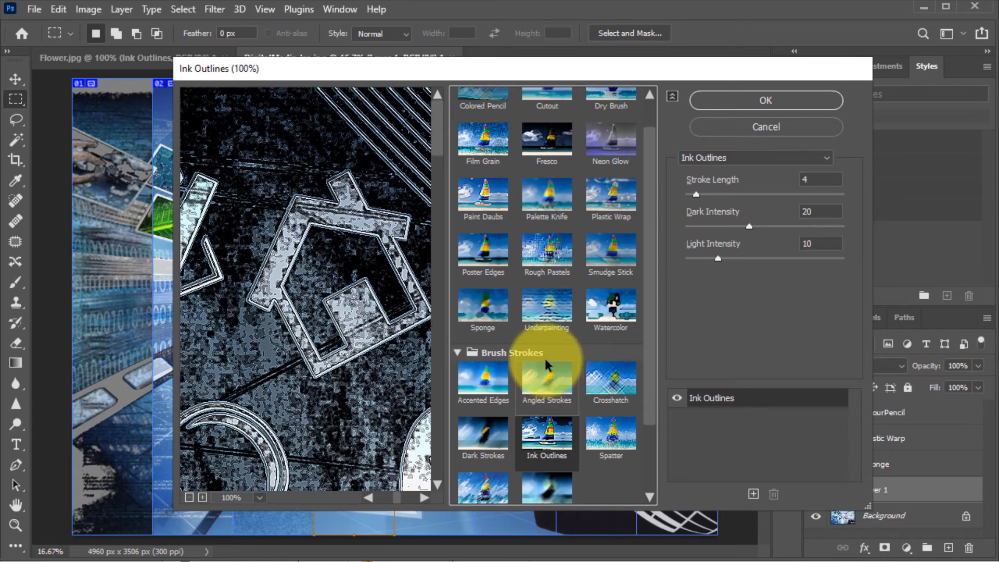
pyautogui.click(786, 99)
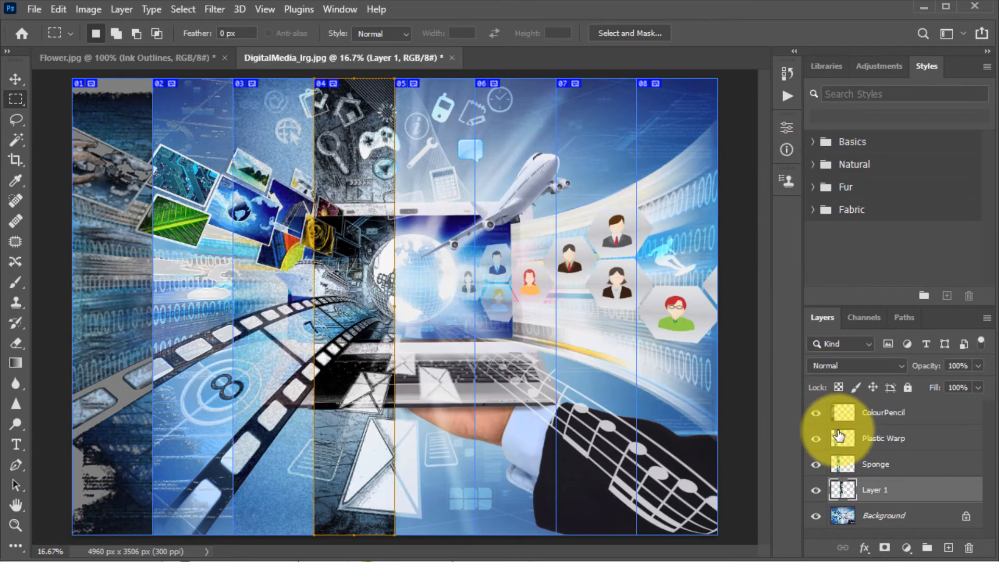
# Step: Rename the fourth-column layer as Ink Outlines
pyautogui.rightClick(881, 494)
pyautogui.click(874, 496)
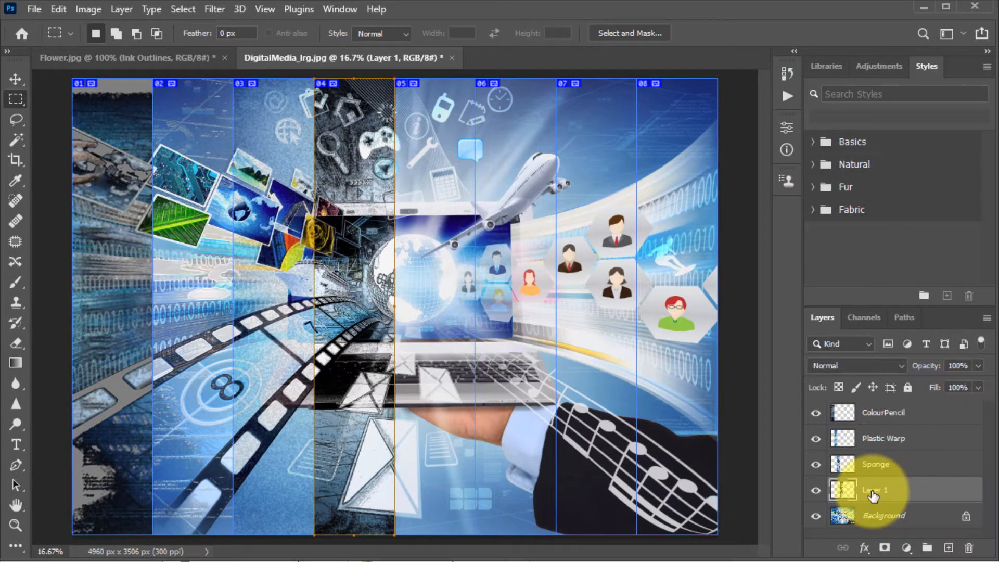
pyautogui.doubleClick(877, 492)
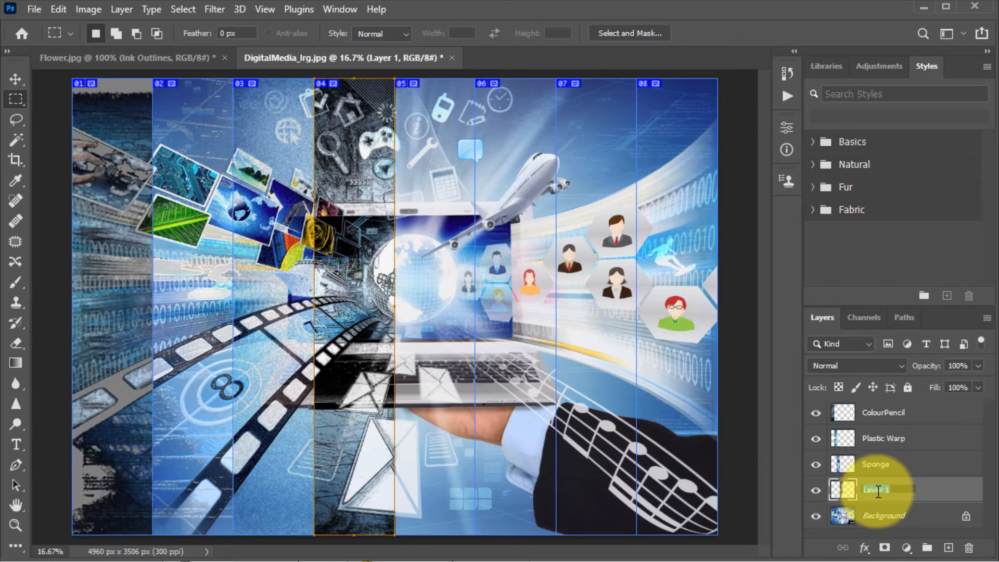
pyautogui.write('Ink Outlines')
pyautogui.press('Return')
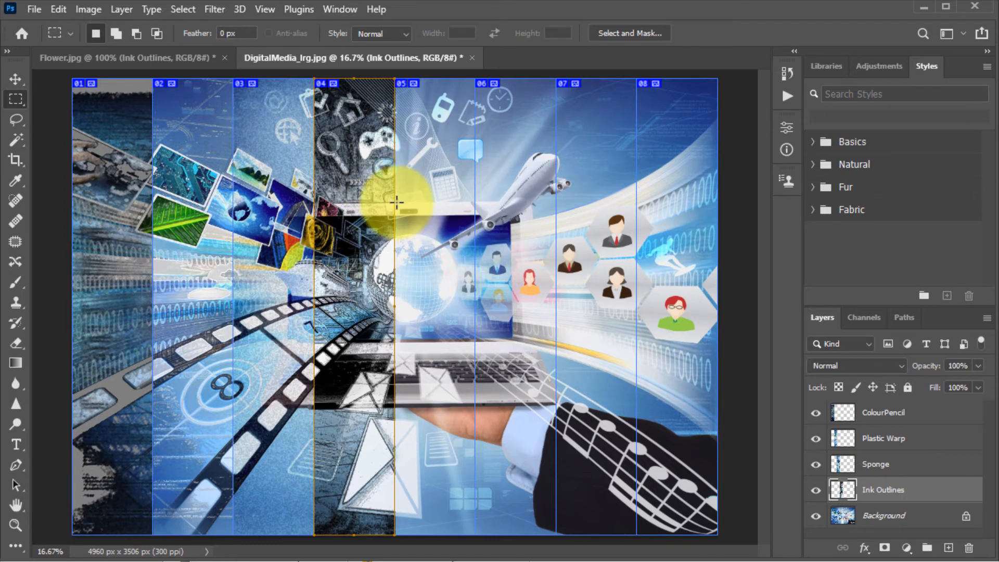
# Step: Switch to the Flower image and apply the Sumi-e filter from the Filter Gallery to its Ink Outlines layer
pyautogui.click(160, 59)
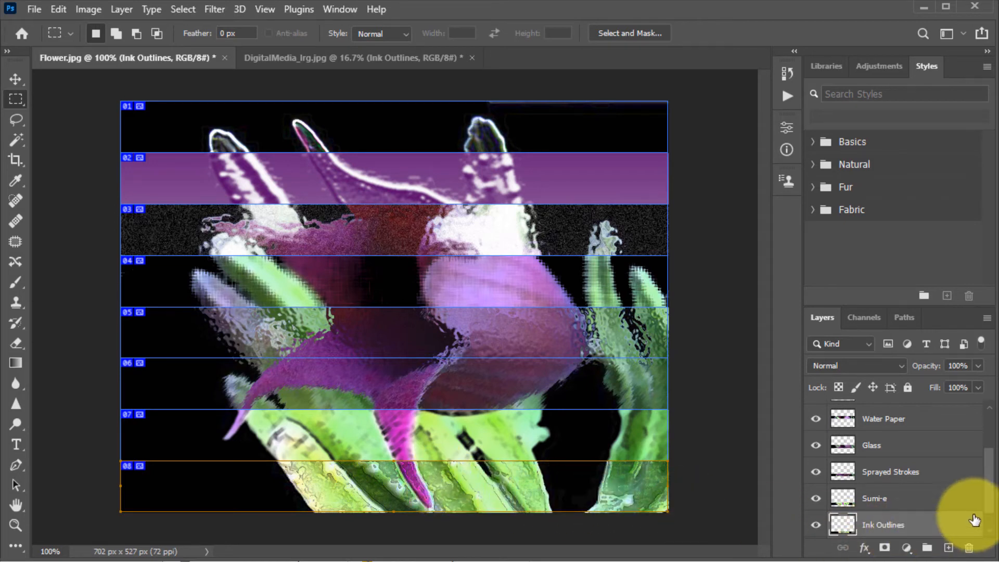
pyautogui.scroll(-1, 976, 489)
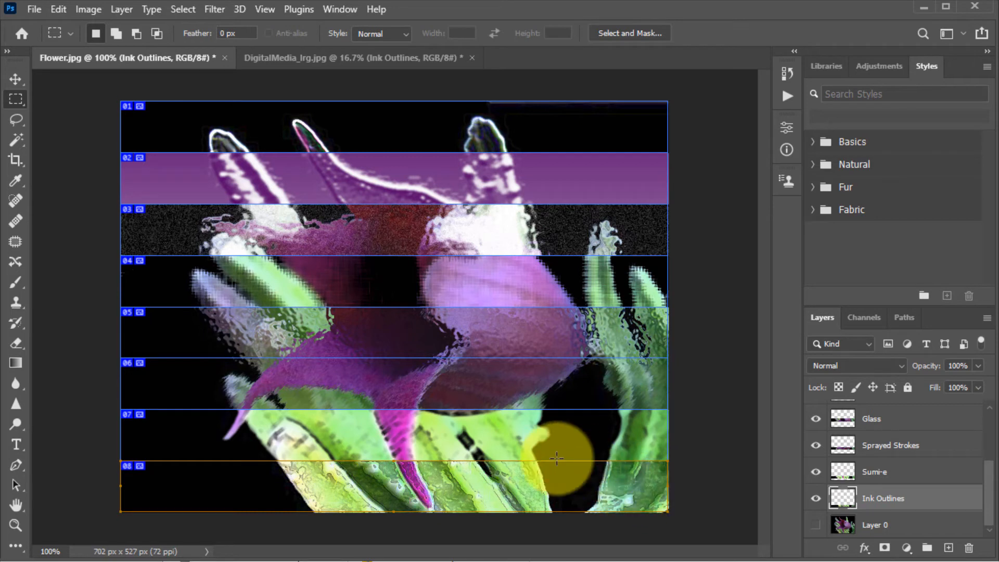
pyautogui.click(898, 475)
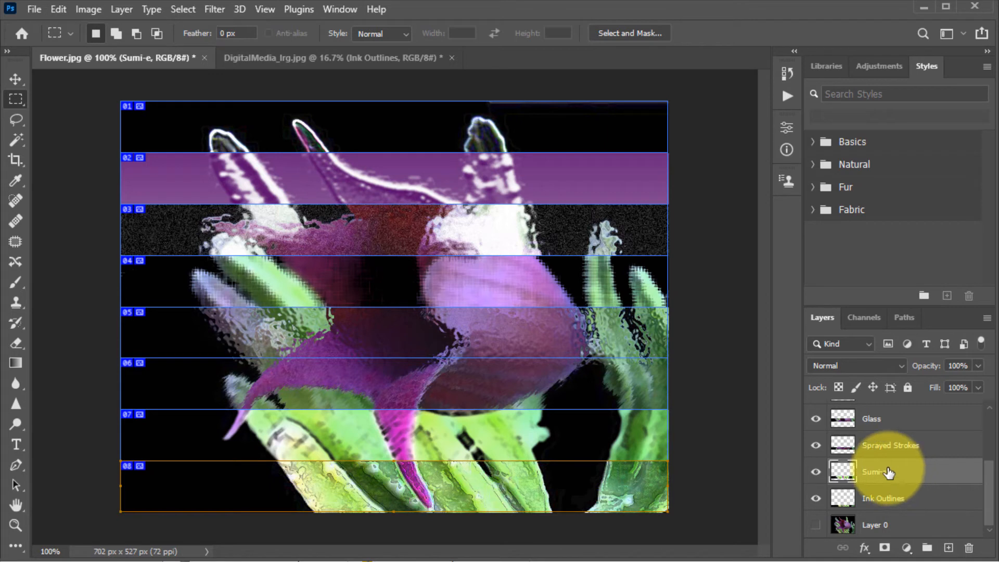
pyautogui.click(893, 503)
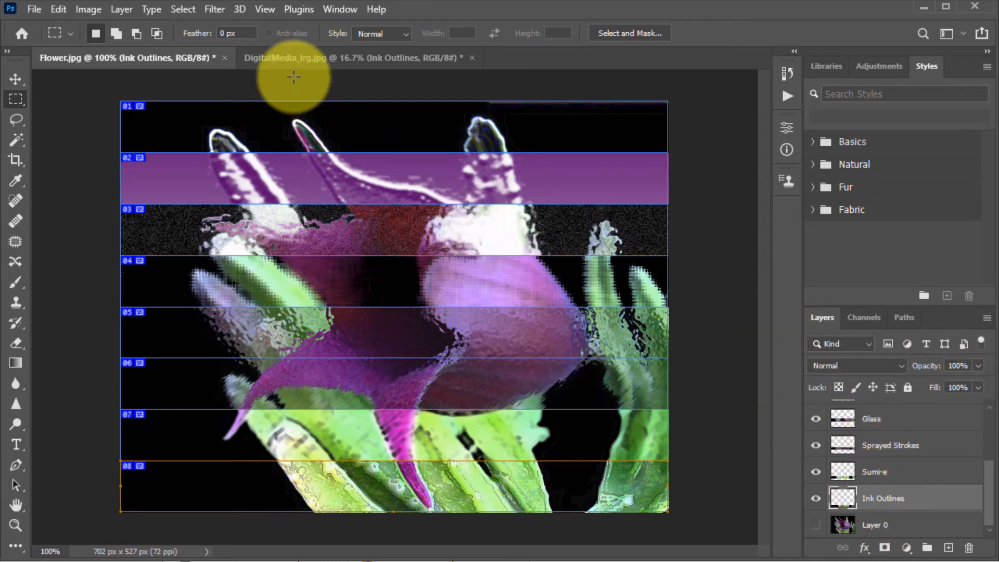
pyautogui.click(217, 14)
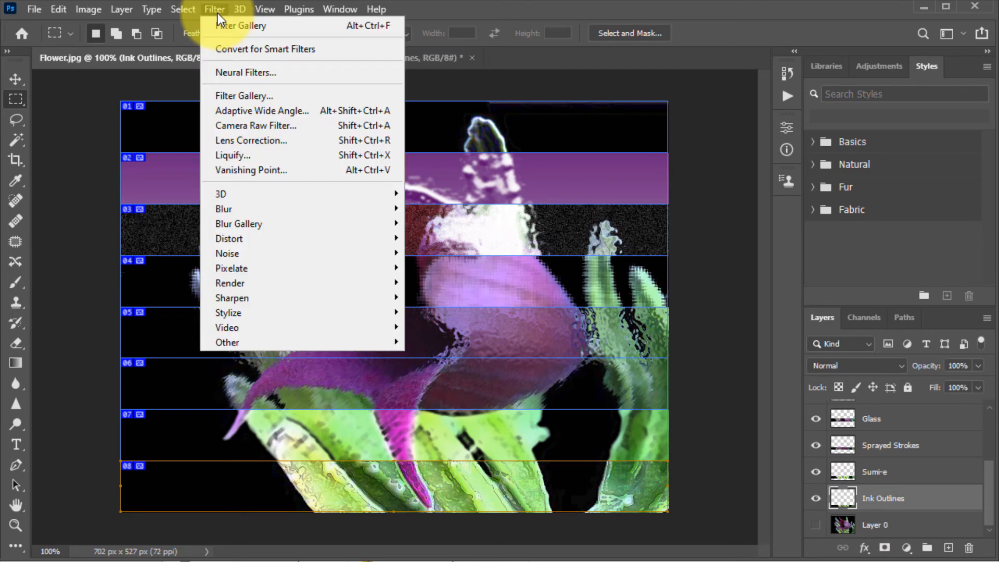
pyautogui.click(263, 97)
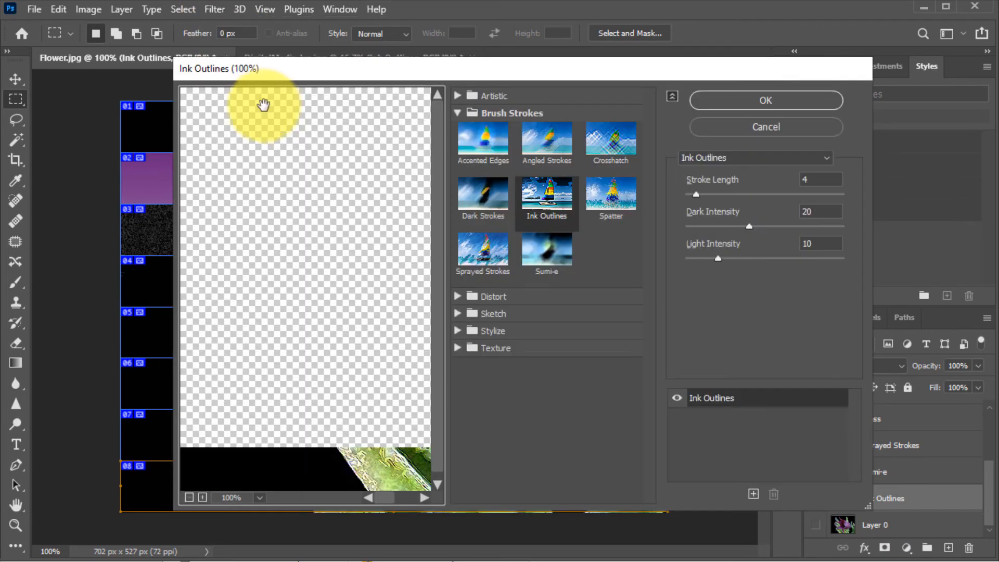
pyautogui.click(547, 252)
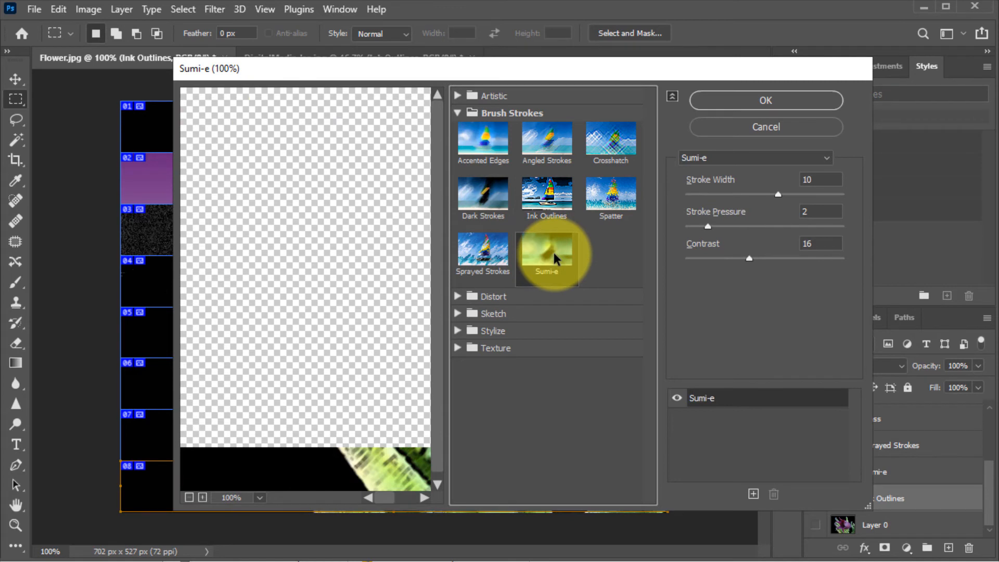
pyautogui.click(757, 100)
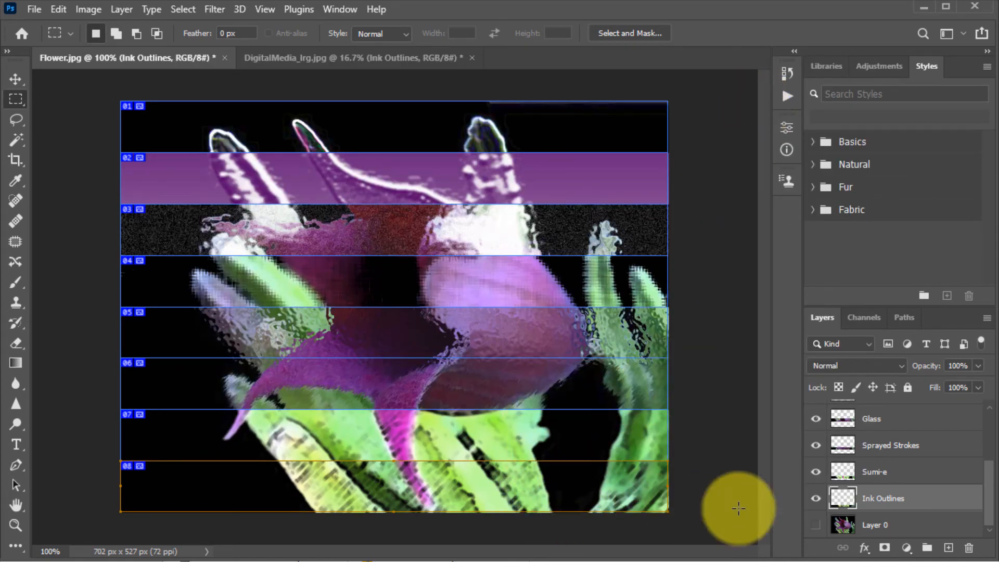
# Step: Apply the Ink Outlines filter from the Filter Gallery to the Flower image's Sumi-e layer
pyautogui.click(885, 472)
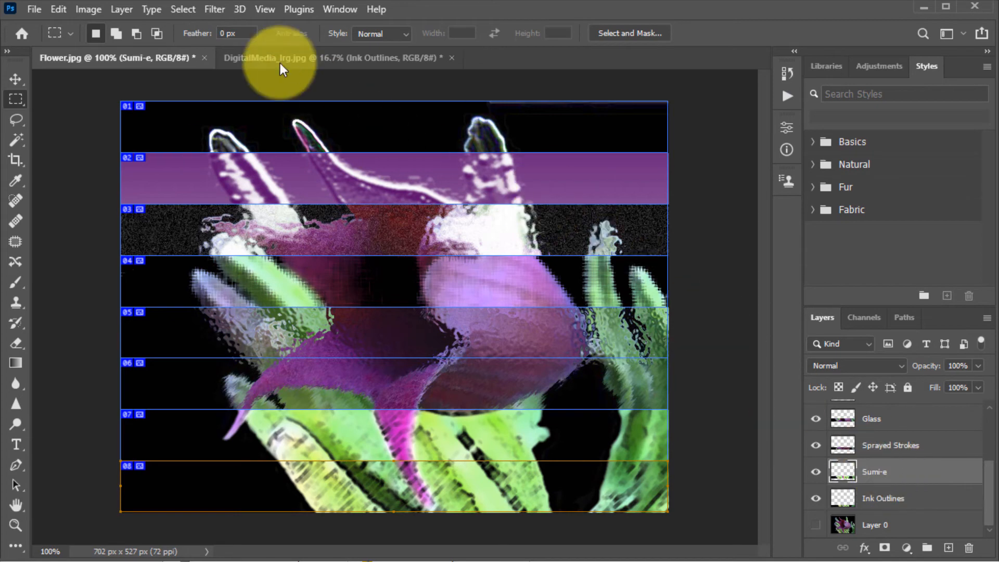
pyautogui.click(214, 9)
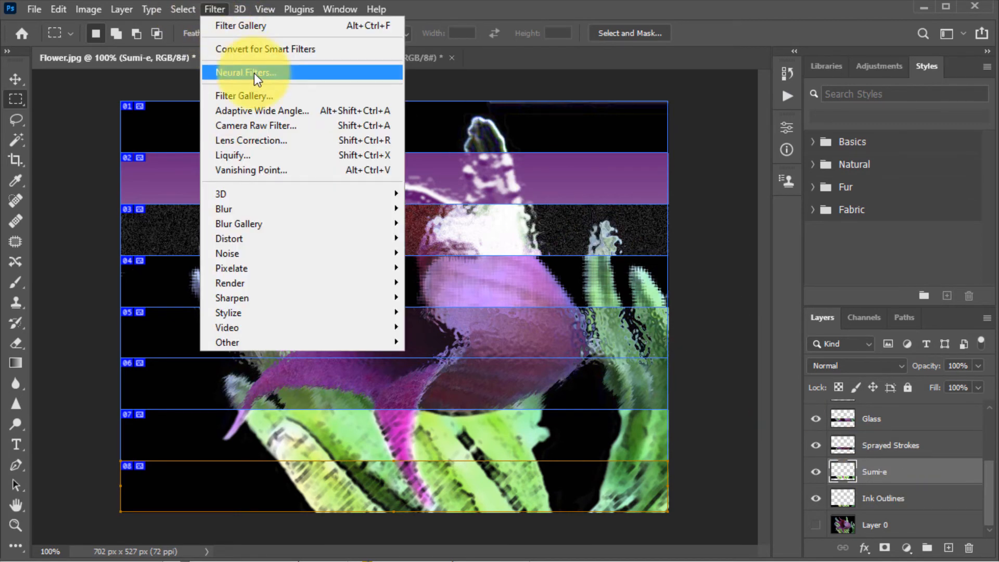
pyautogui.click(264, 94)
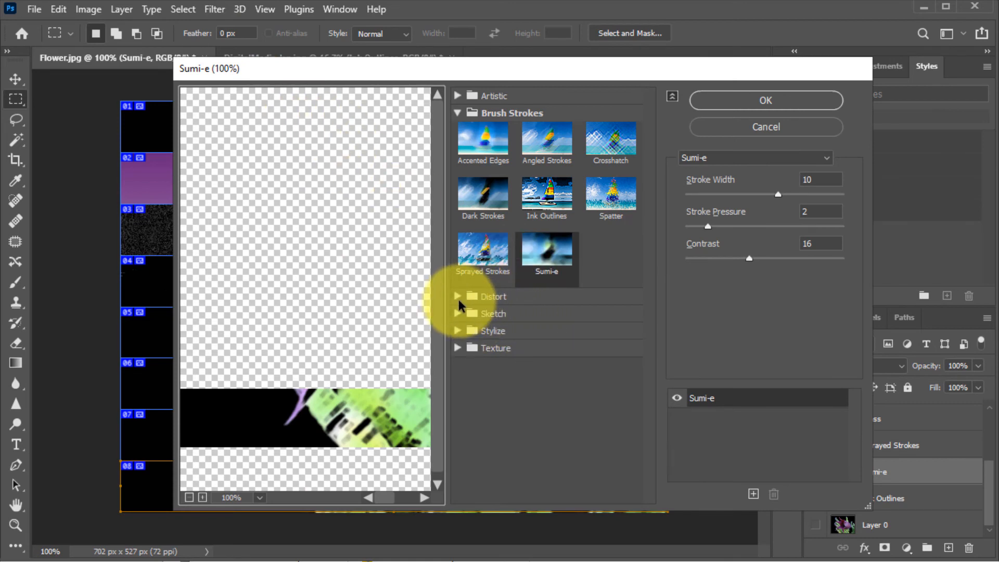
pyautogui.click(546, 194)
pyautogui.click(768, 102)
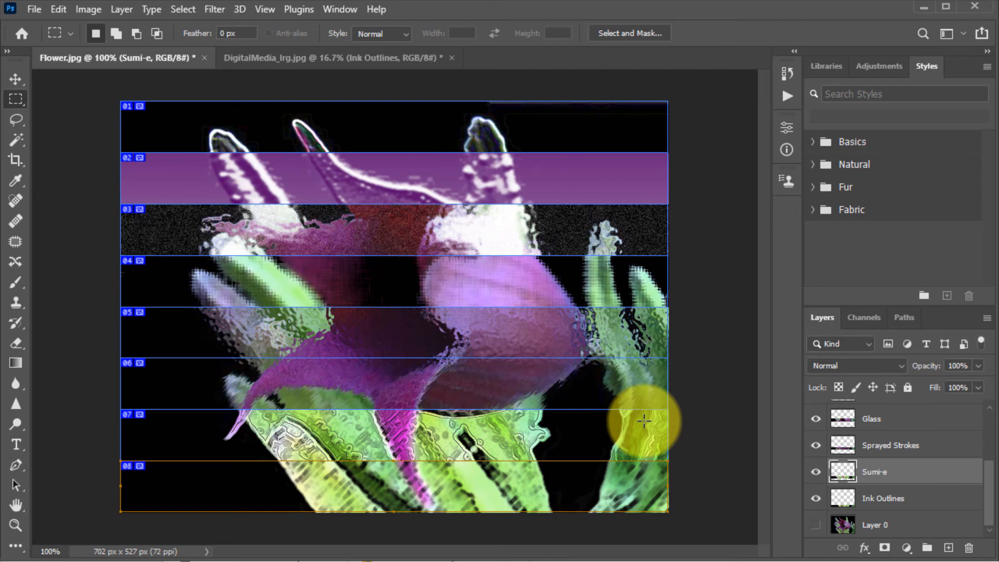
# Step: Rename the Sumi-e layer as Ink Outlines
pyautogui.doubleClick(887, 471)
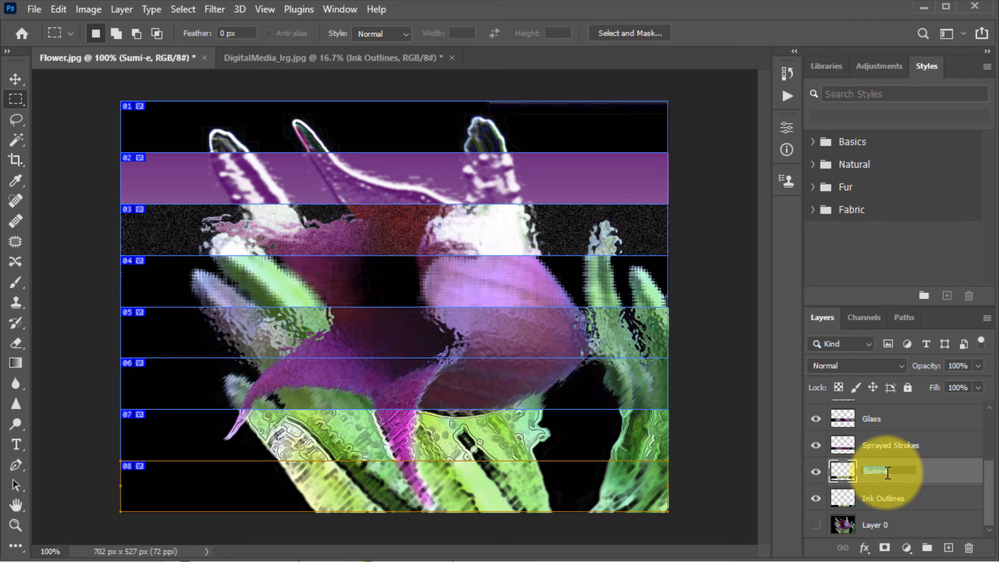
pyautogui.write('Ink Outlines')
pyautogui.press('Return')
# Step: Rename the layer just above Layer 0 as Sumi-e
pyautogui.click(896, 499)
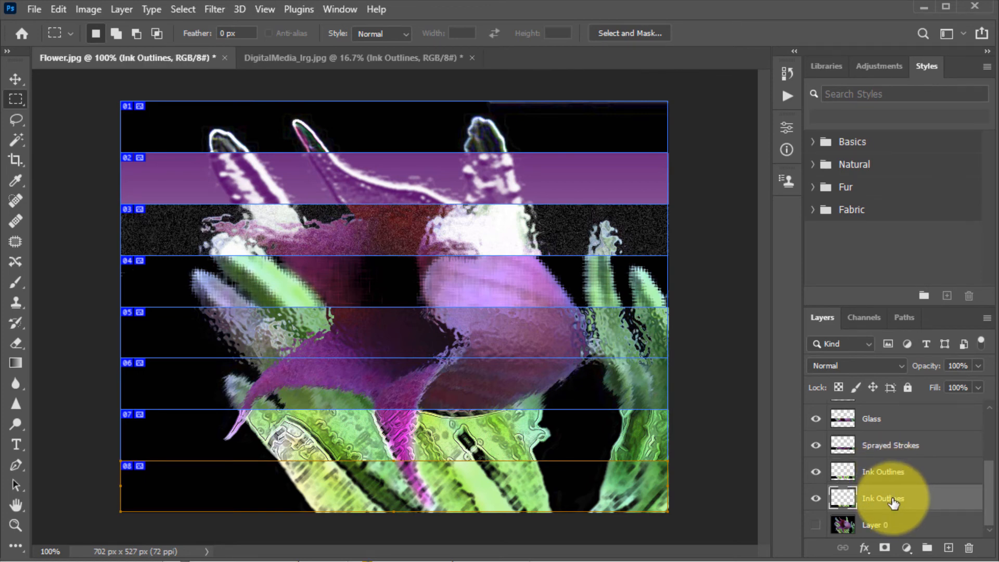
pyautogui.doubleClick(885, 499)
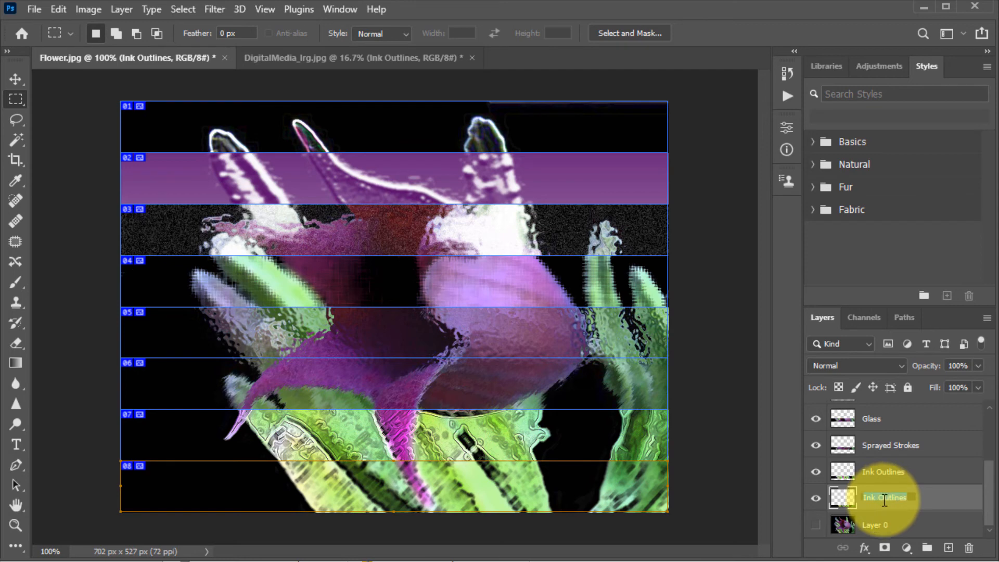
pyautogui.write('Semi-e')
pyautogui.press('Return')
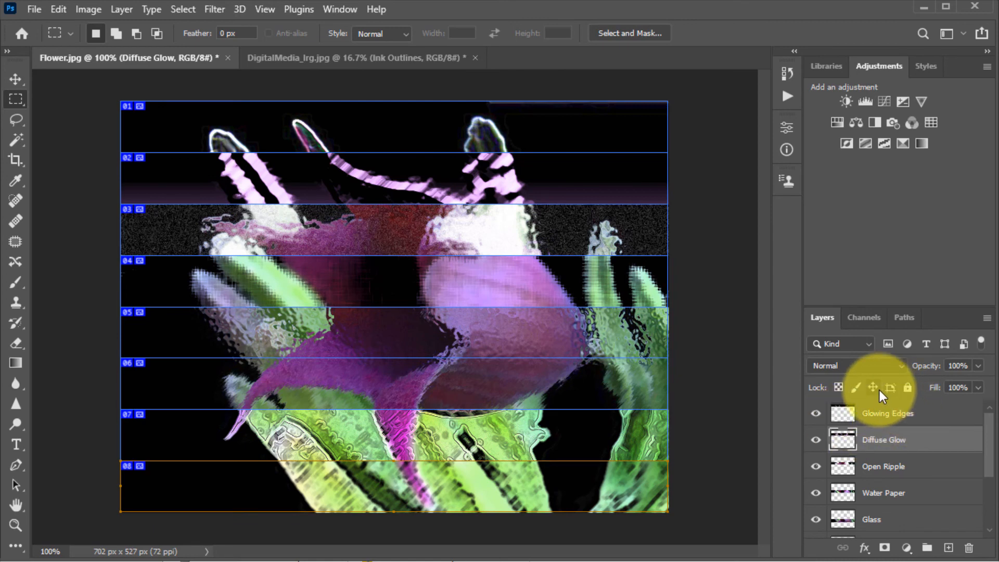
# Step: Lock all on the Diffuse Glow and Open Ripple layers
pyautogui.click(906, 387)
pyautogui.click(891, 466)
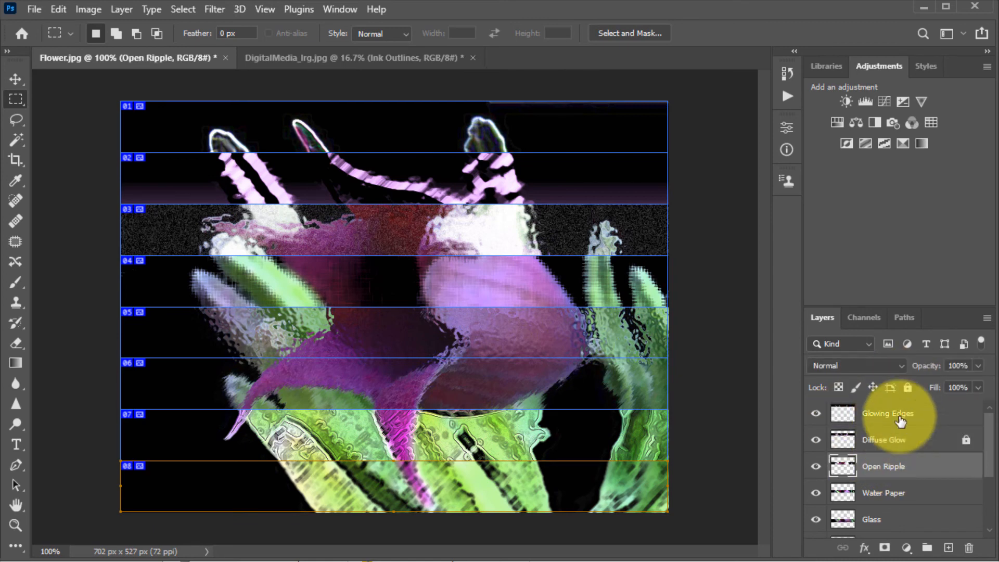
pyautogui.click(907, 387)
# Step: Add a Brightness/Contrast adjustment layer and set brightness to 43 and contrast to -19
pyautogui.click(934, 491)
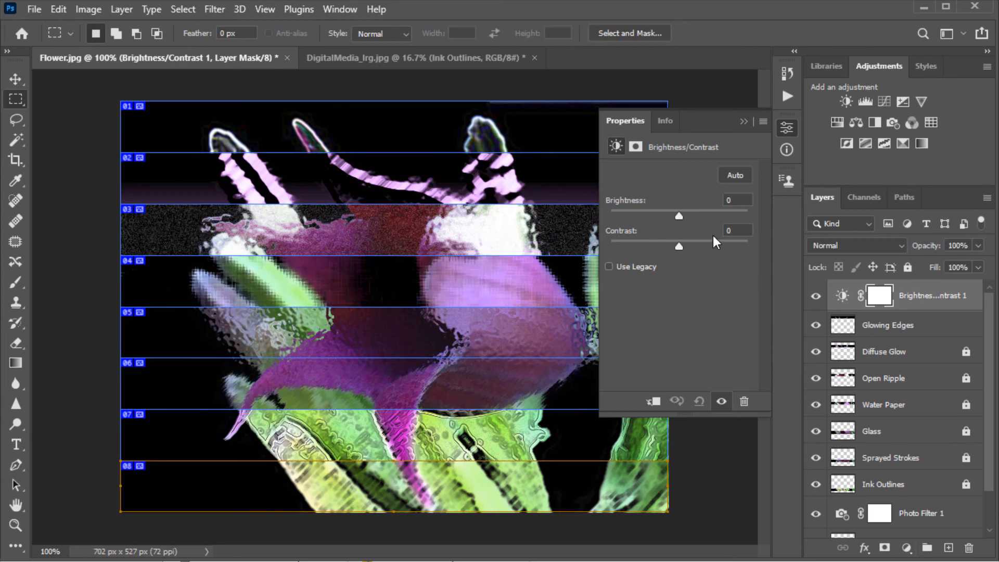
pyautogui.moveTo(679, 217); pyautogui.dragTo(659, 246)
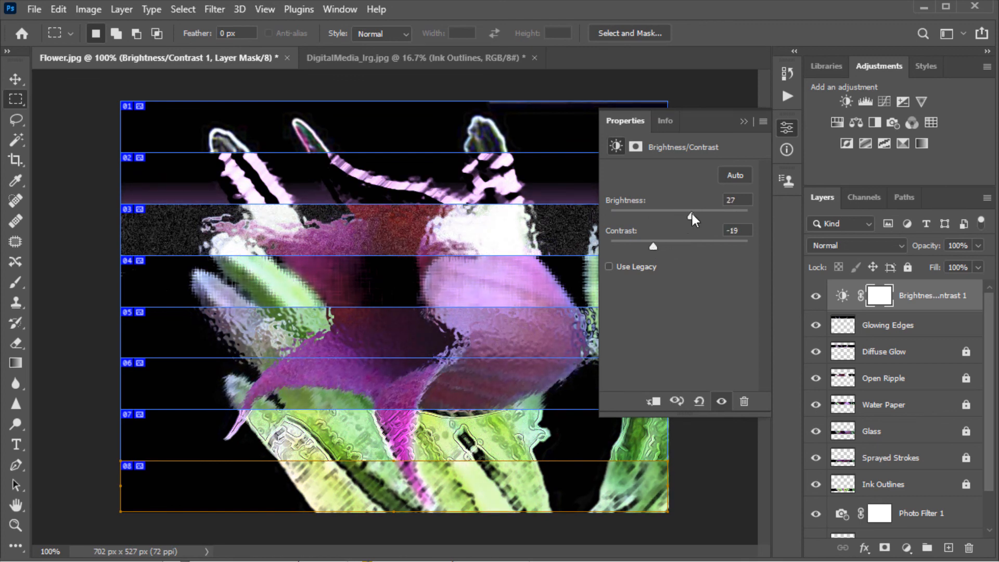
pyautogui.moveTo(692, 217)
pyautogui.mouseDown()
pyautogui.moveTo(707, 217)
pyautogui.moveTo(698, 217)
pyautogui.mouseUp()
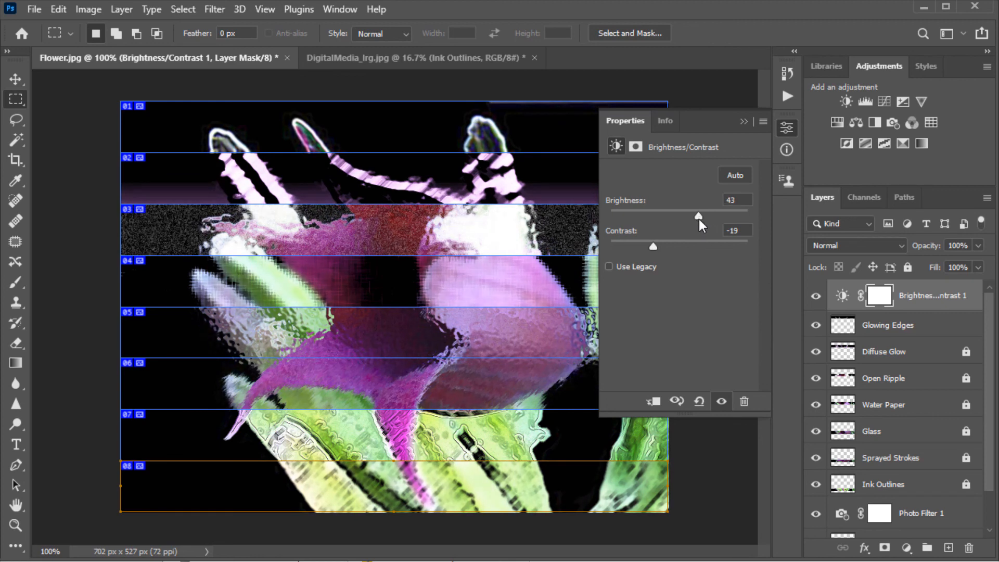